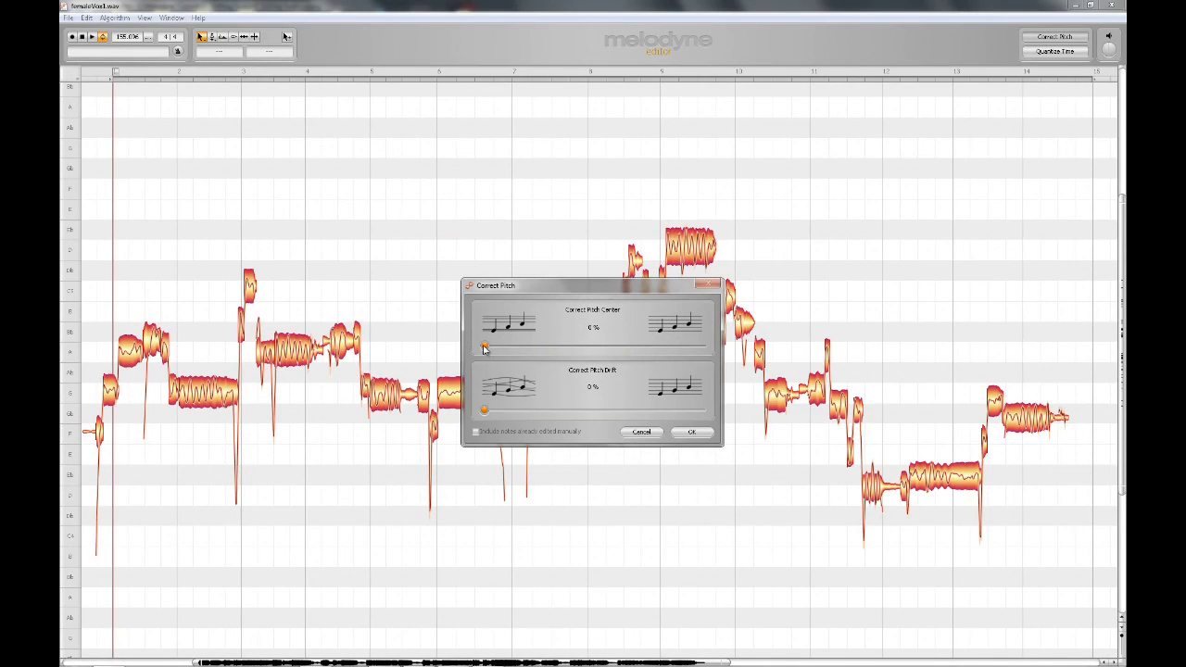
# Apply Correct Pitch with pitch center at 100%, pitch drift at about 80%, including notes already edited manually.
pyautogui.moveTo(484, 348); pyautogui.dragTo(723, 350)
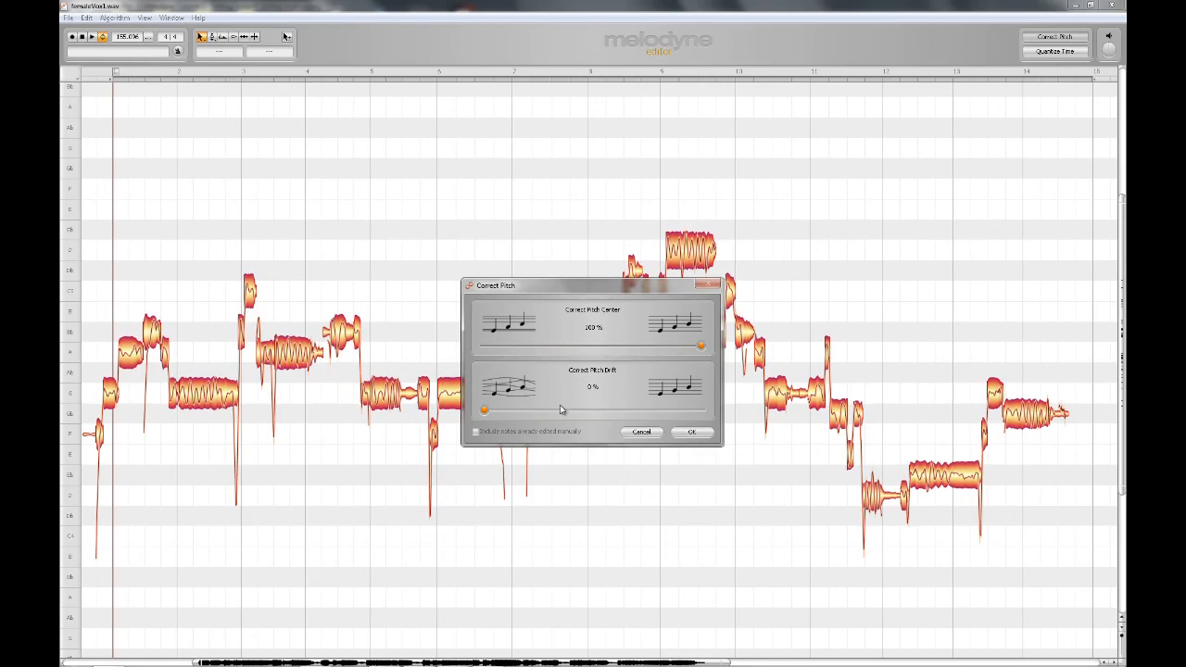
pyautogui.moveTo(485, 414); pyautogui.dragTo(657, 420)
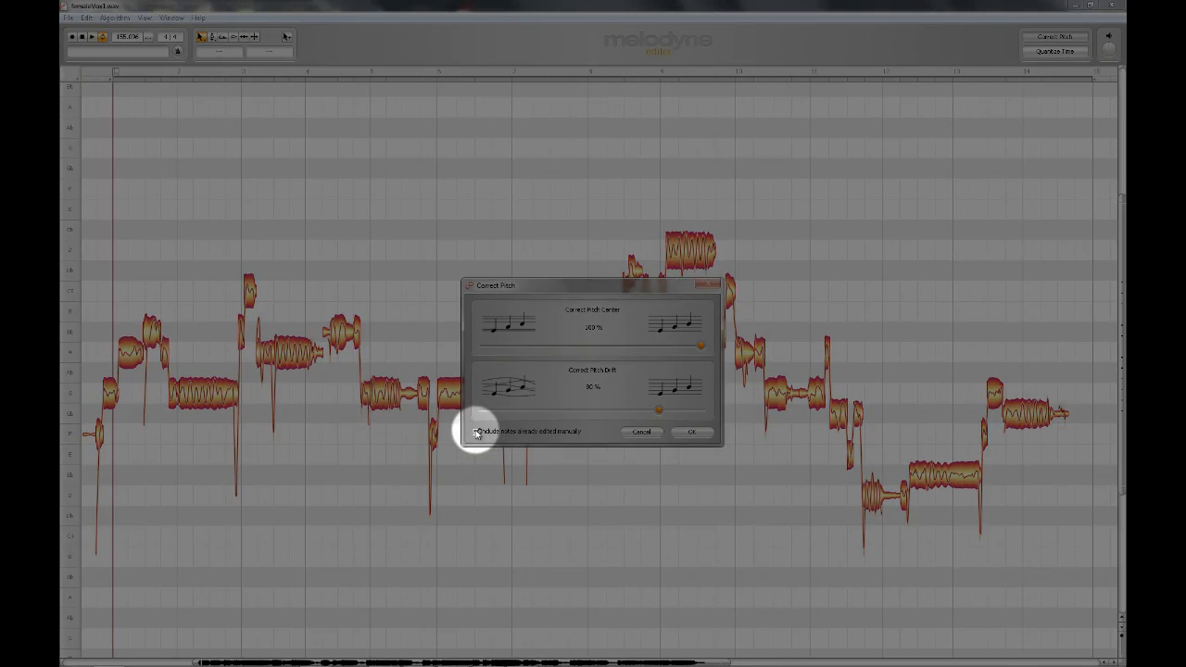
pyautogui.click(478, 432)
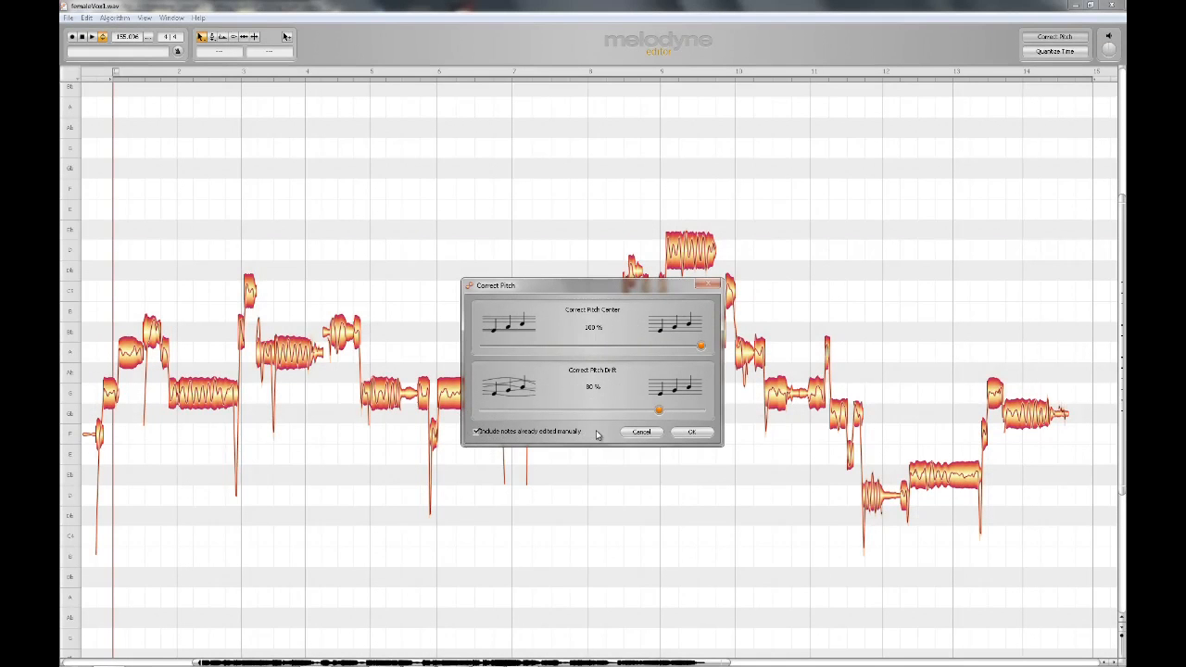
pyautogui.click(688, 433)
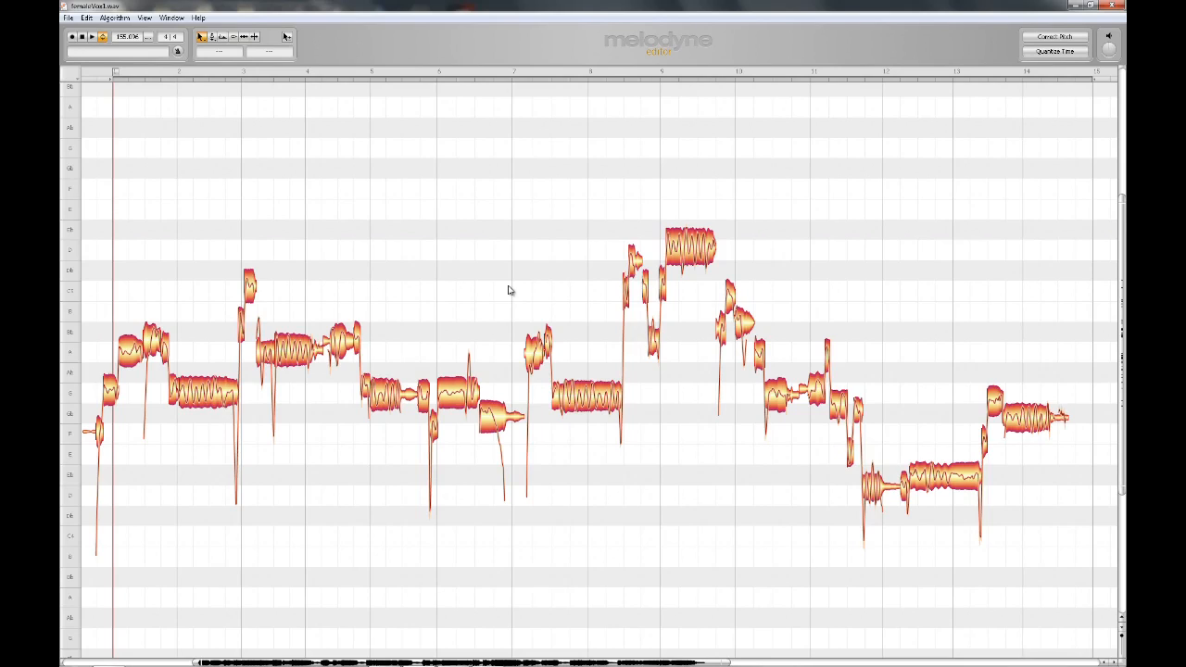
# With the Pitch Tool, move the high note near bar 9 up to F5.
pyautogui.rightClick(691, 198)
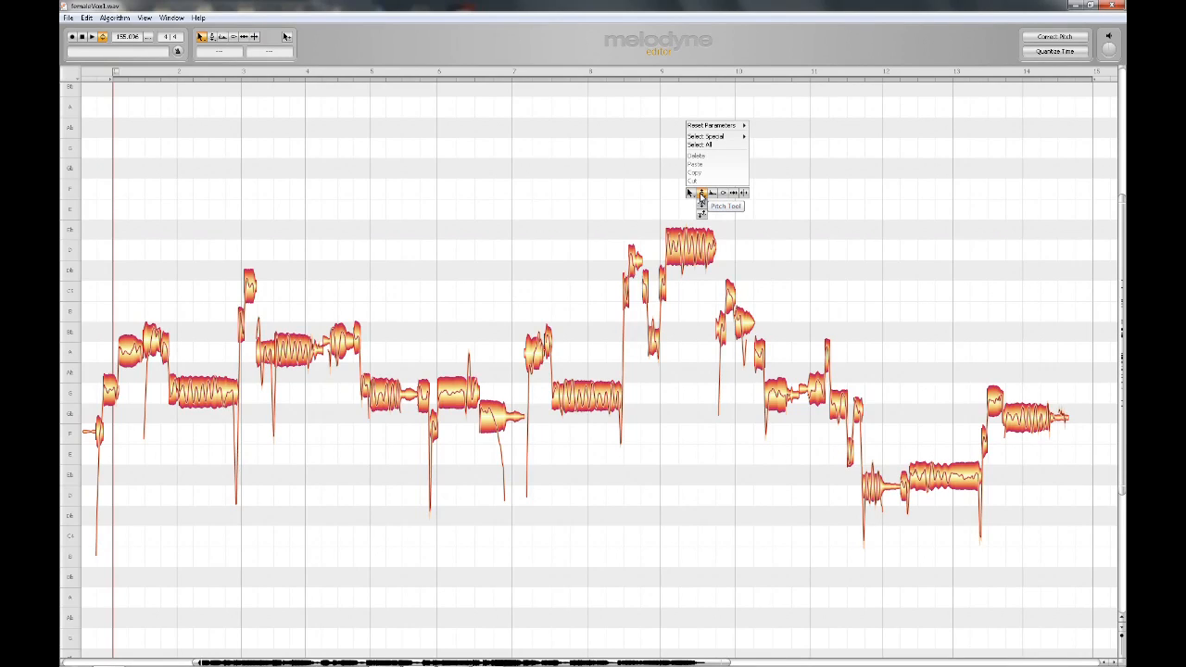
pyautogui.click(701, 194)
pyautogui.moveTo(690, 245); pyautogui.dragTo(691, 189)
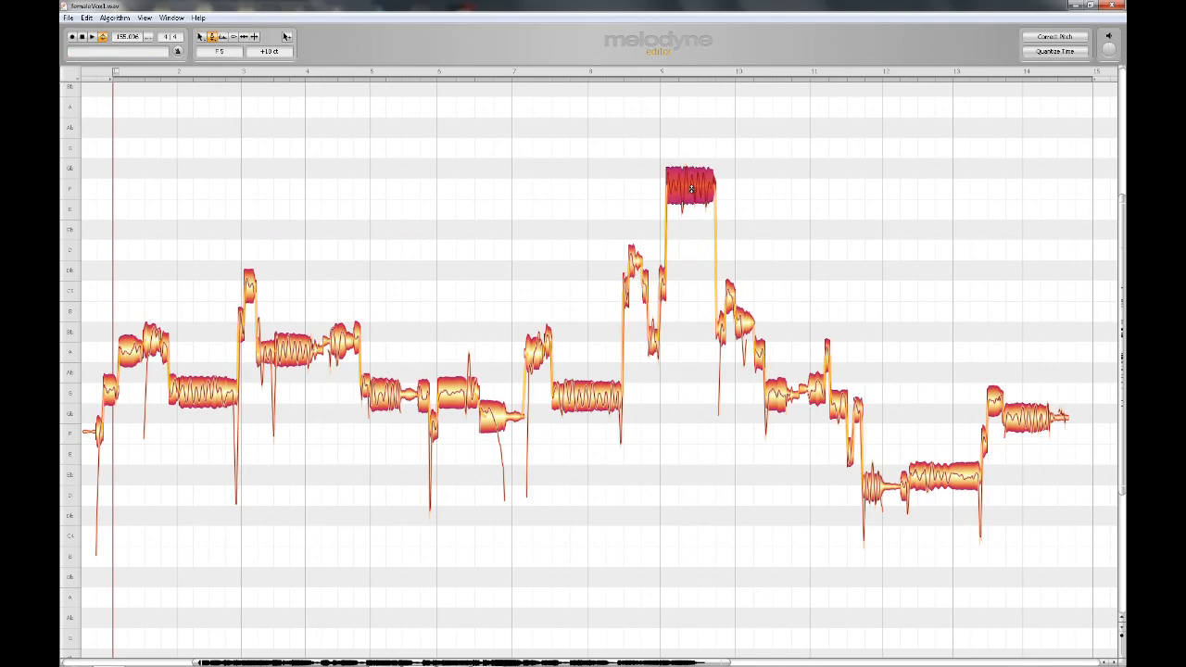
# Switch to the Main Tool and drag the high note near bar 9 back down.
pyautogui.rightClick(638, 188)
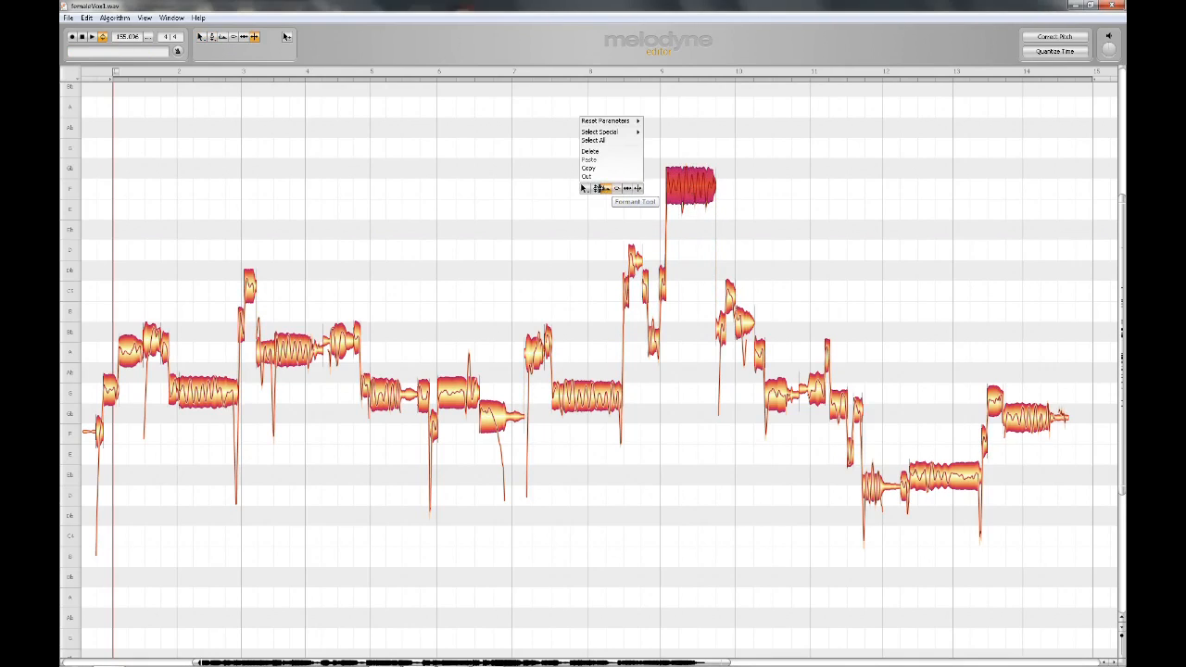
pyautogui.click(586, 189)
pyautogui.moveTo(693, 188); pyautogui.dragTo(693, 272)
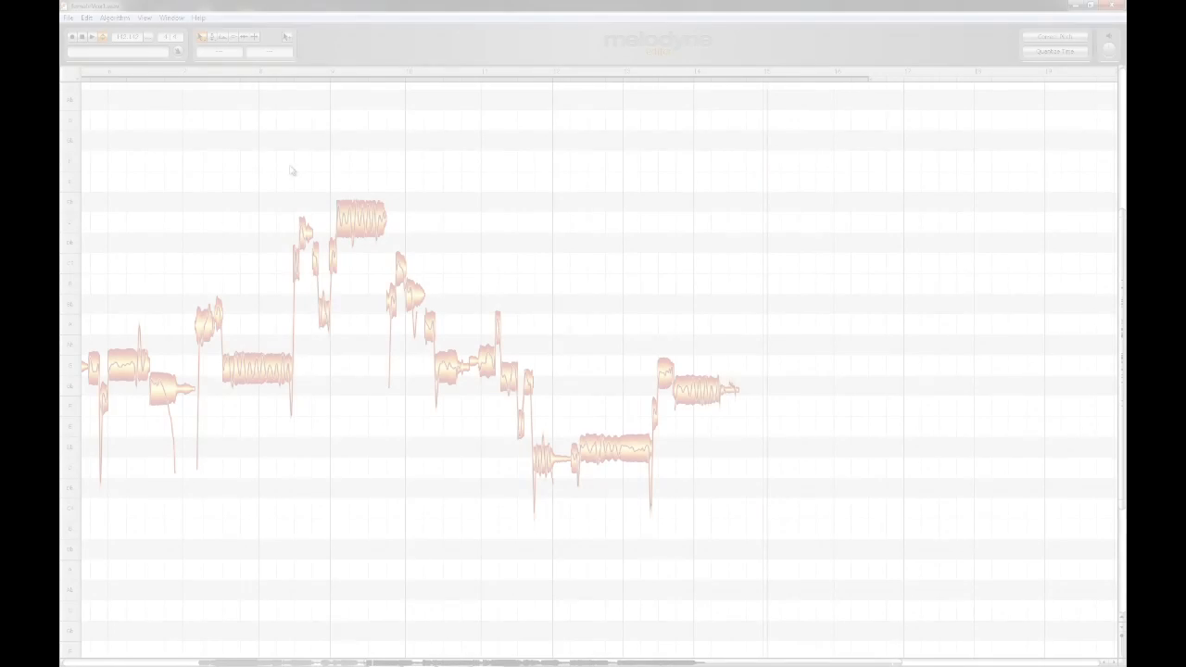
# Select the group of high notes around bars 8 to 9 and copy them.
pyautogui.moveTo(291, 165); pyautogui.dragTo(368, 331)
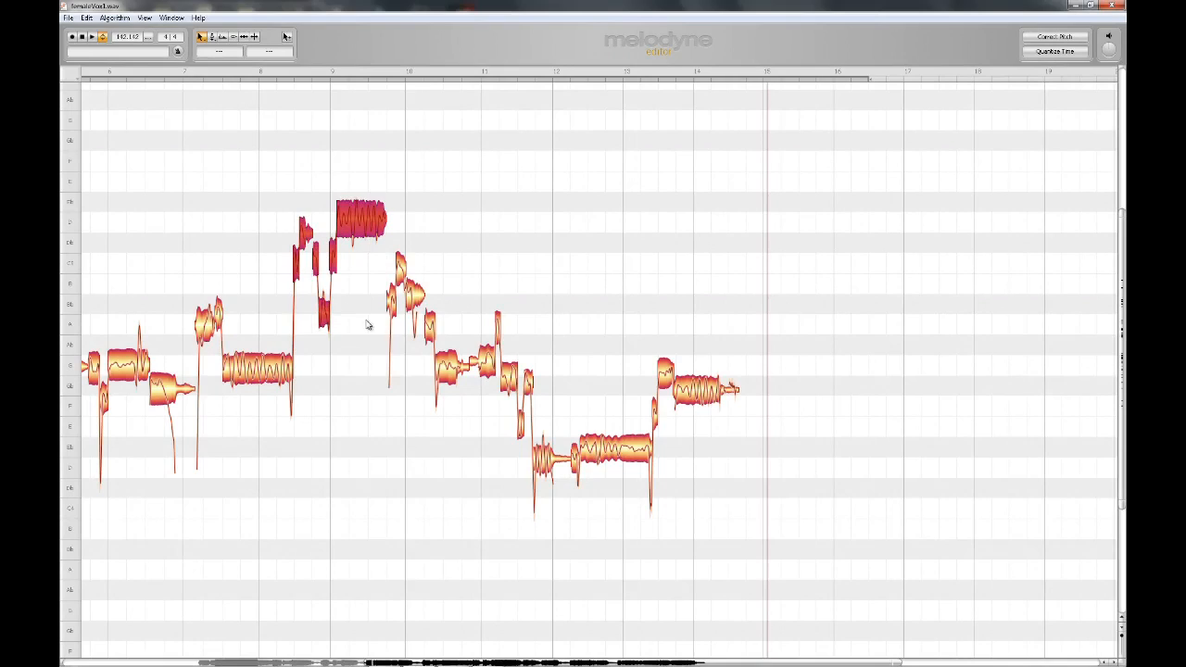
pyautogui.rightClick(320, 180)
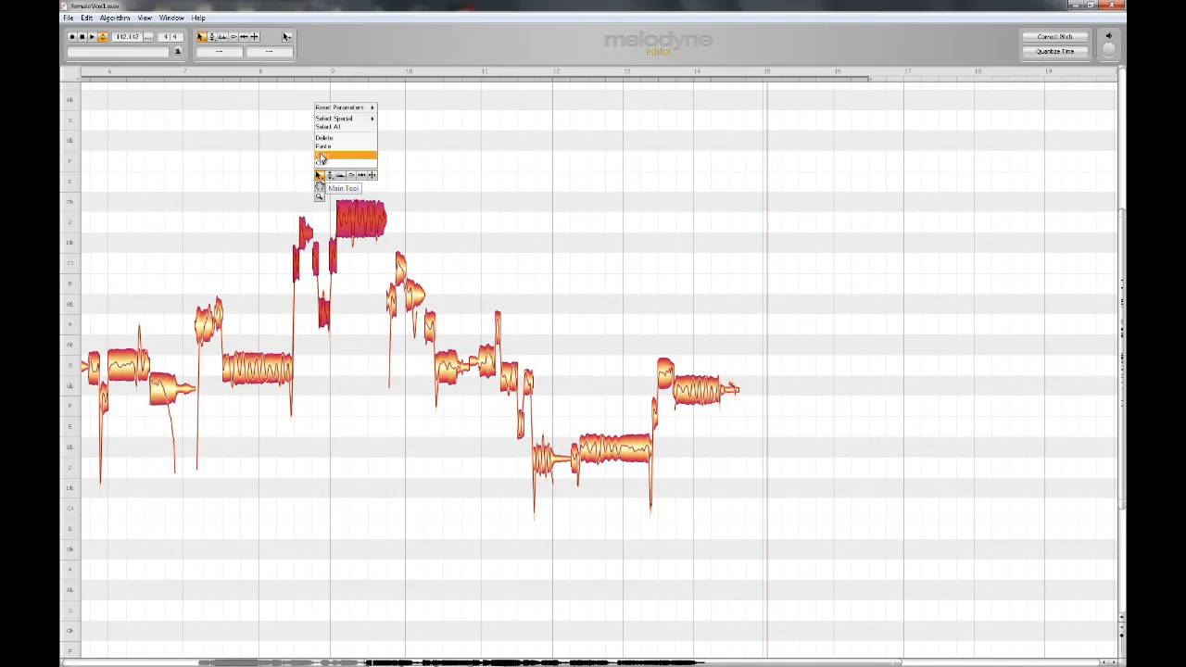
pyautogui.click(322, 157)
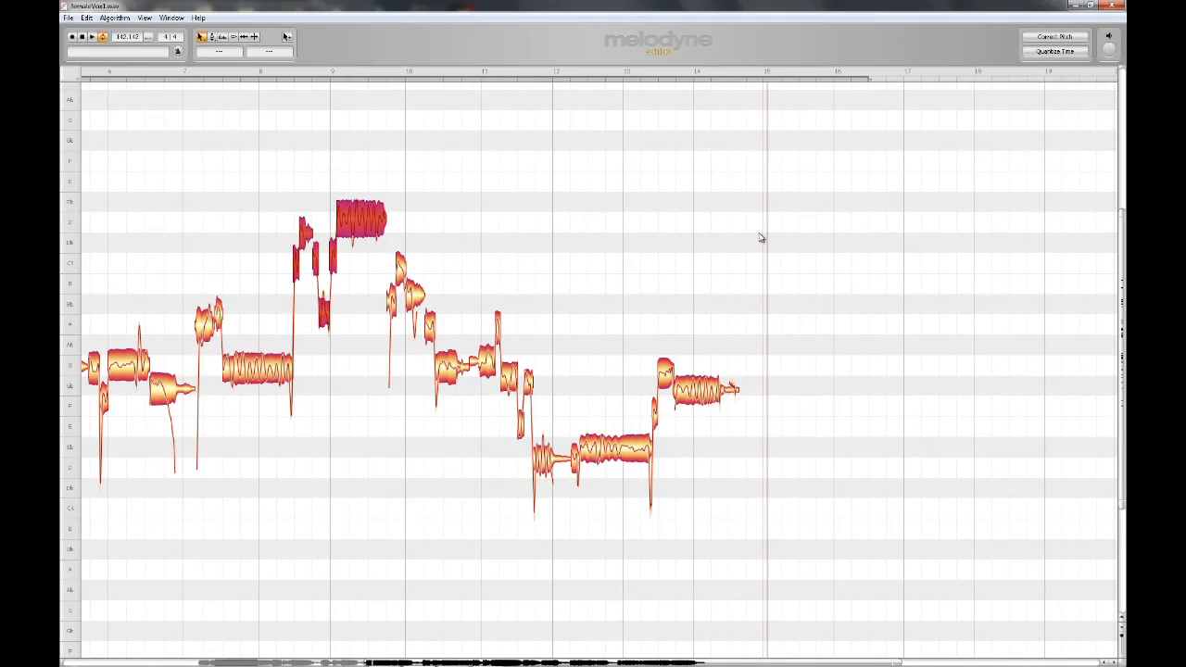
# Paste the copied notes at bar 15.
pyautogui.click(766, 234)
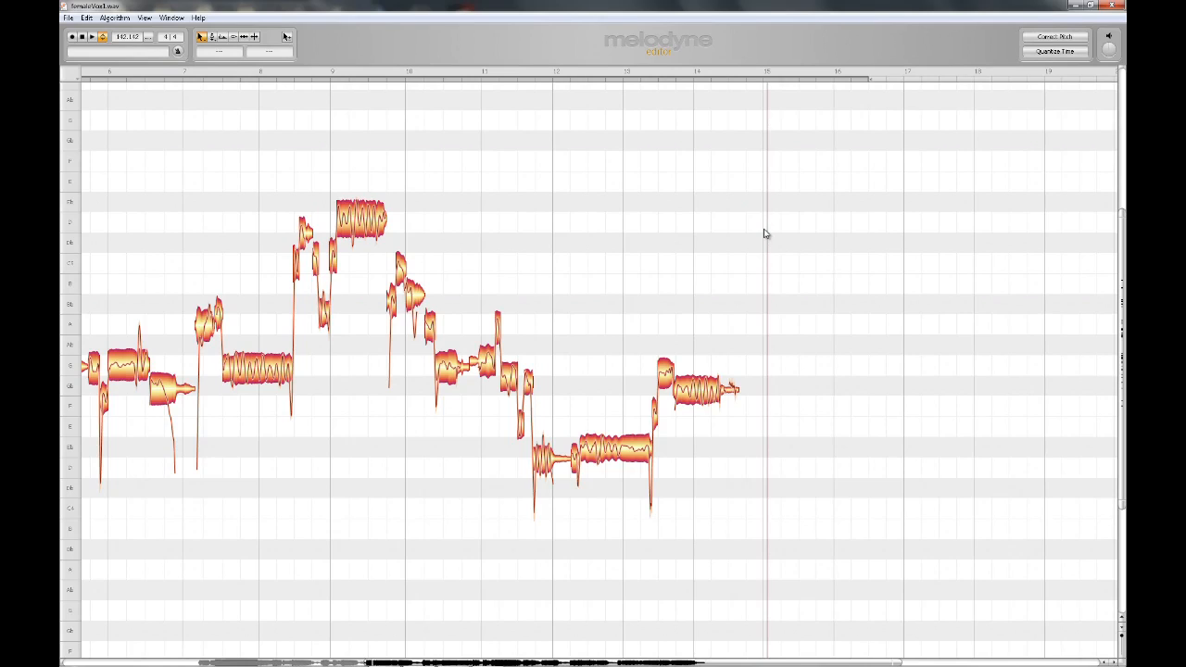
pyautogui.rightClick(765, 233)
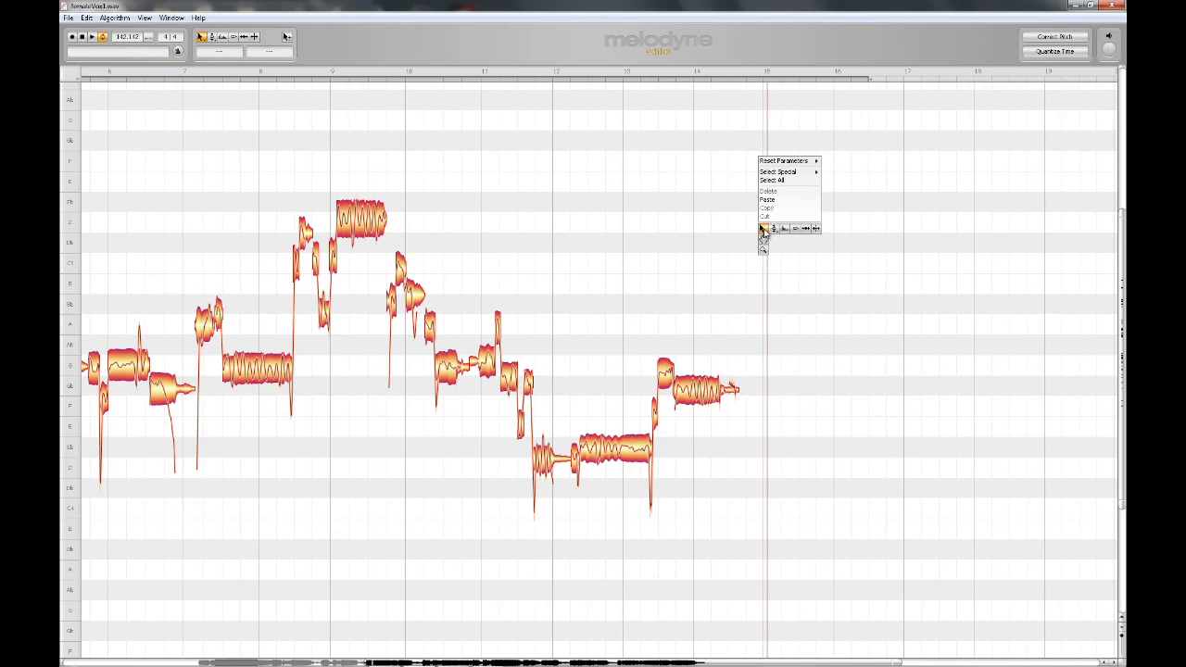
pyautogui.click(769, 203)
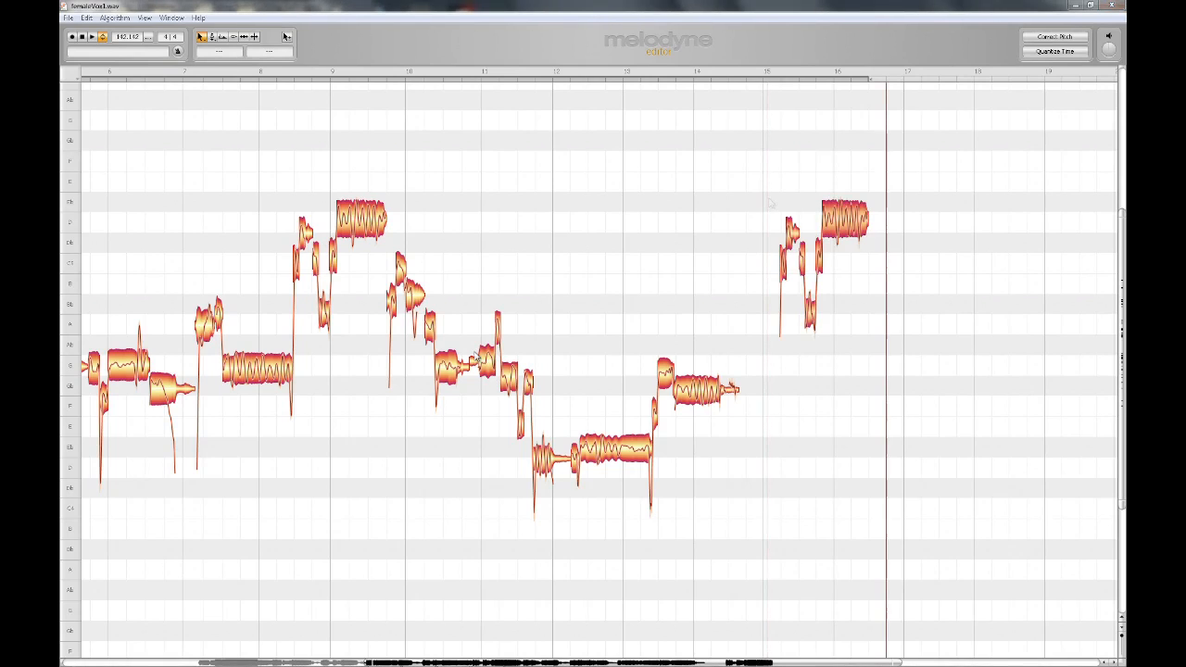
# Copy the notes around bars 10 to 11 and paste them near bar 17.
pyautogui.moveTo(444, 295); pyautogui.dragTo(516, 418)
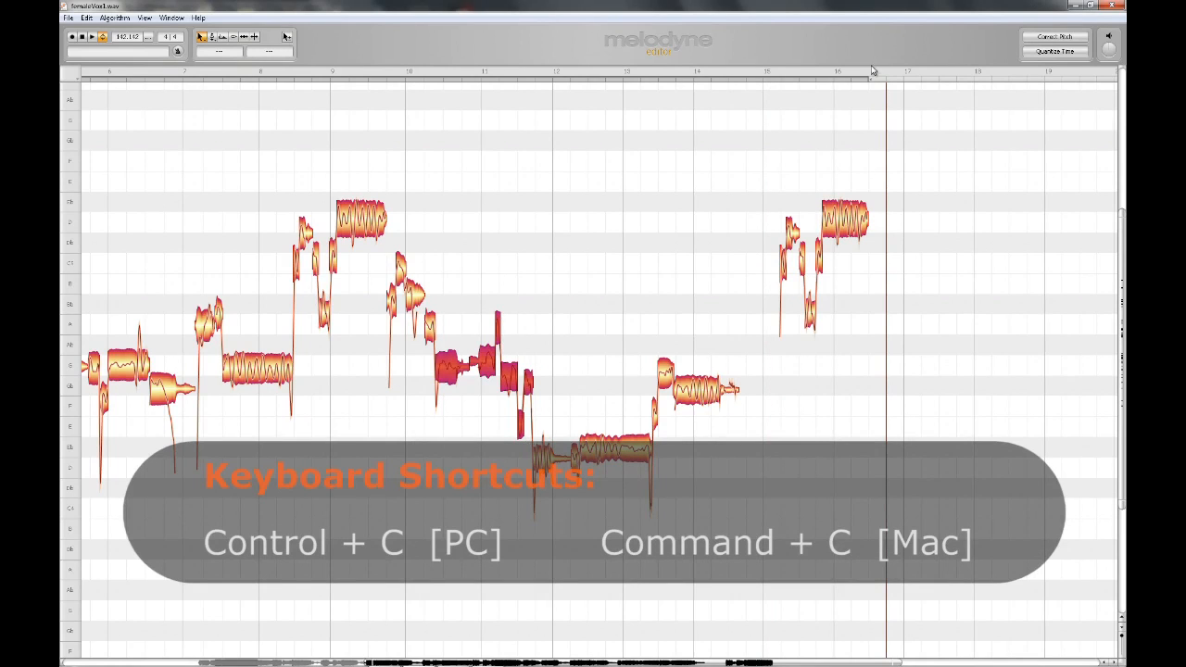
pyautogui.click(884, 281)
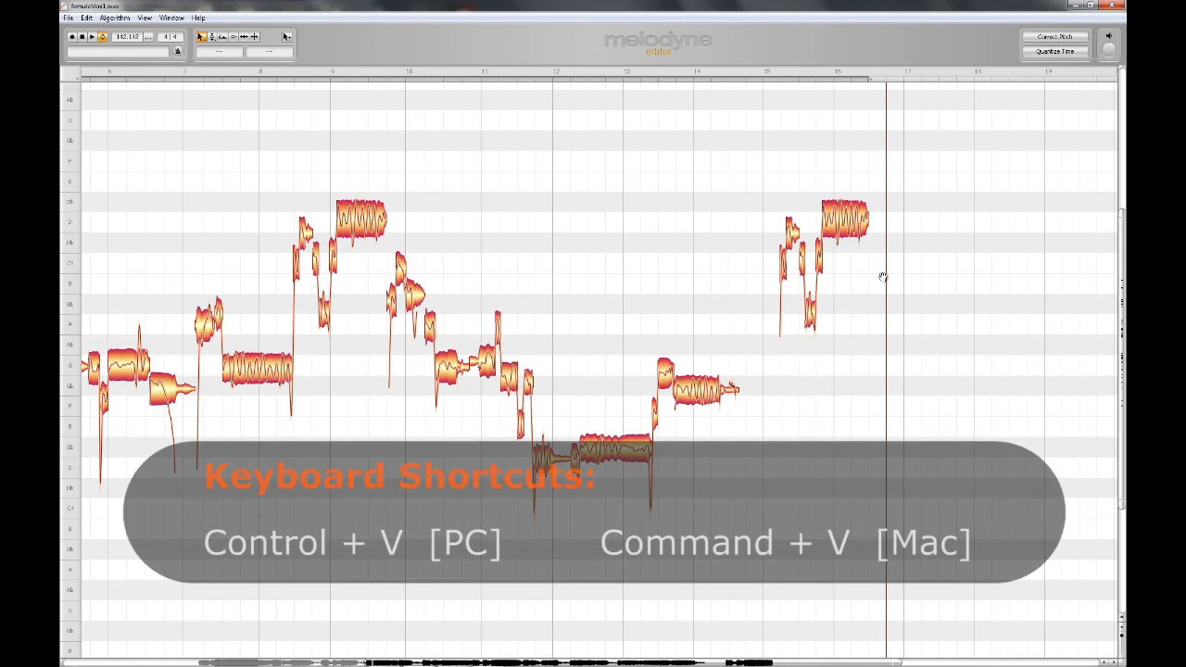
pyautogui.hotkey('ctrl', 'v')
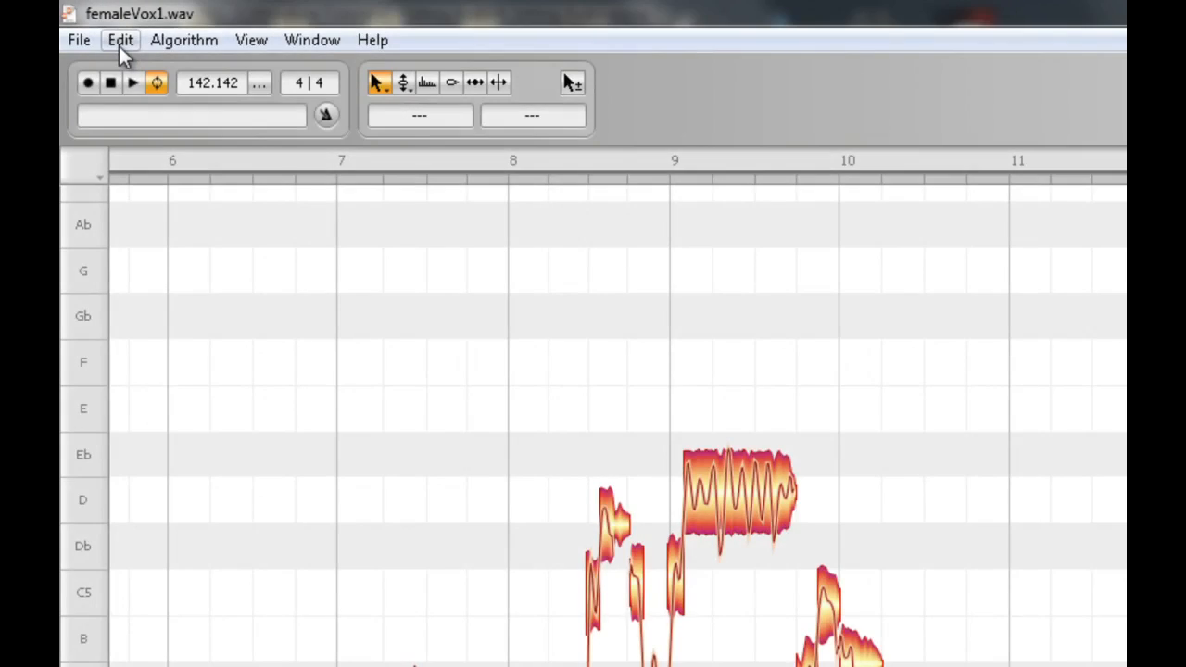
# Undo the recent note edits one by one.
pyautogui.click(119, 45)
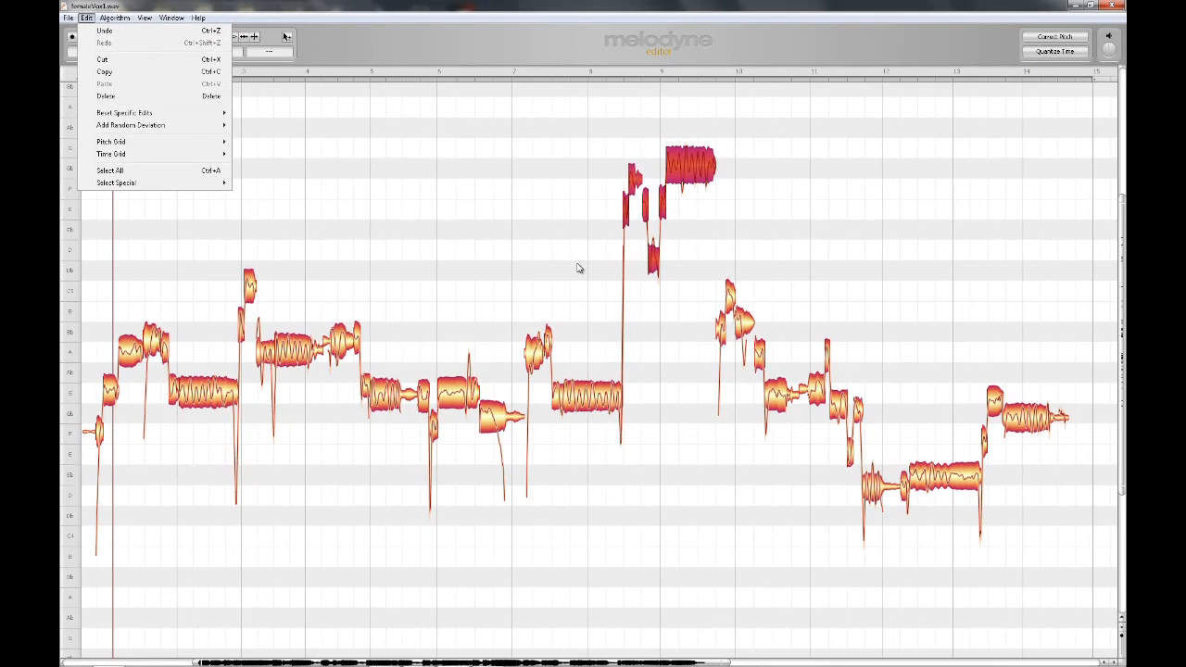
pyautogui.click(581, 261)
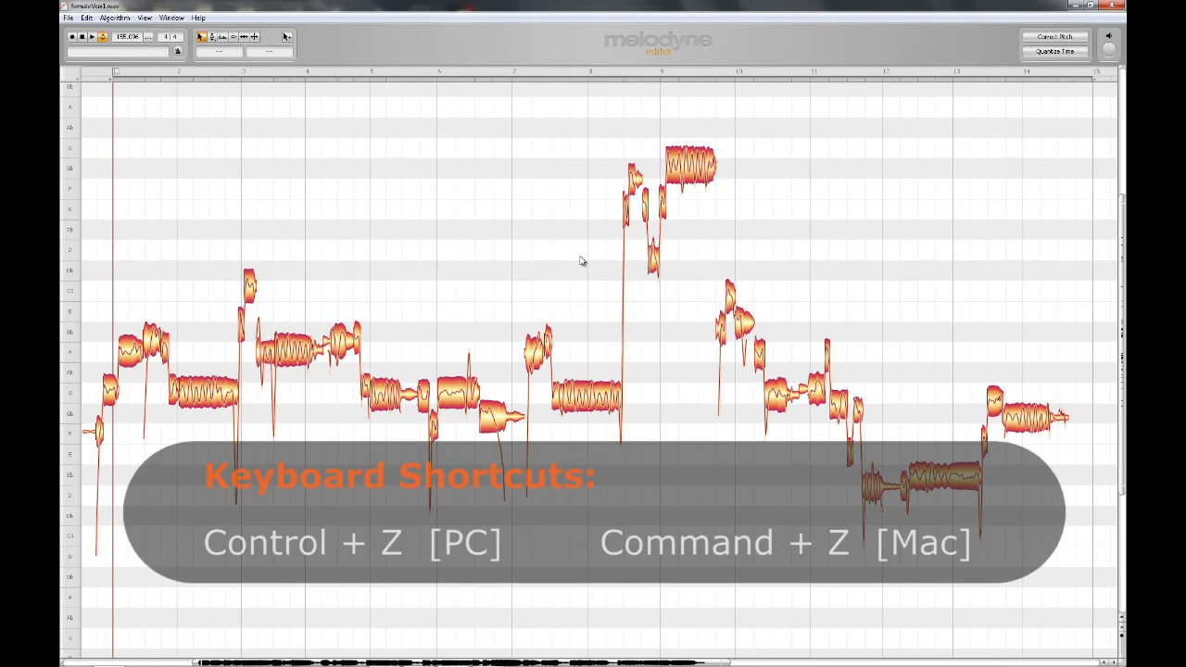
pyautogui.hotkey('ctrl', 'z')
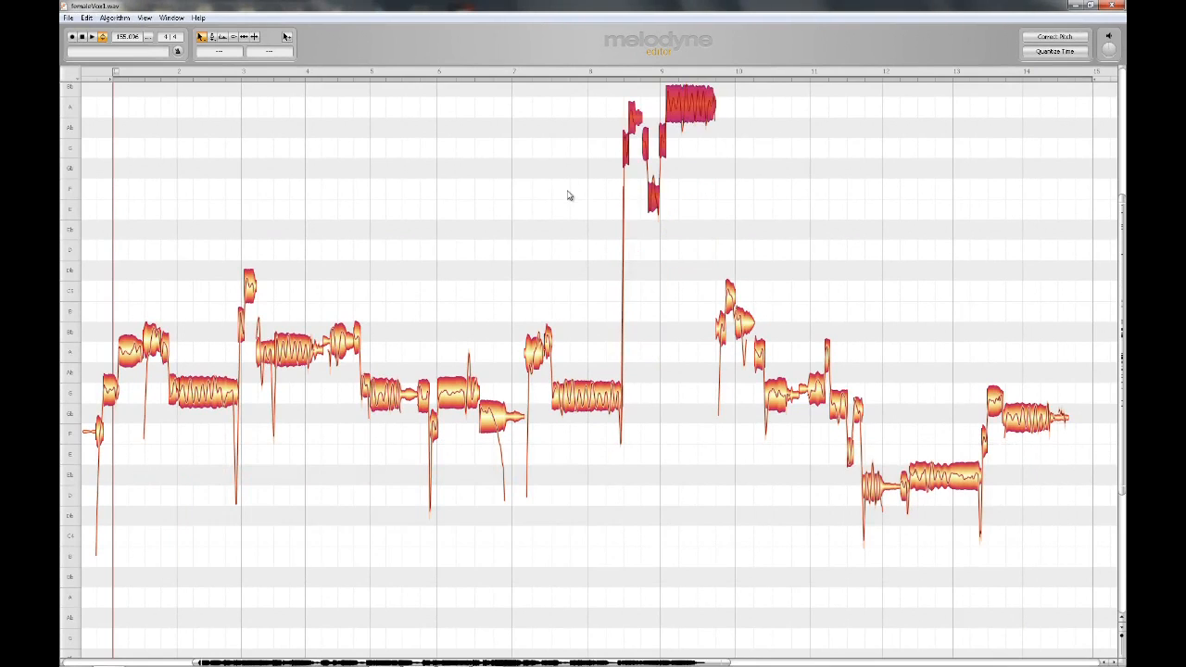
pyautogui.click(570, 195)
pyautogui.hotkey('ctrl', 'z')
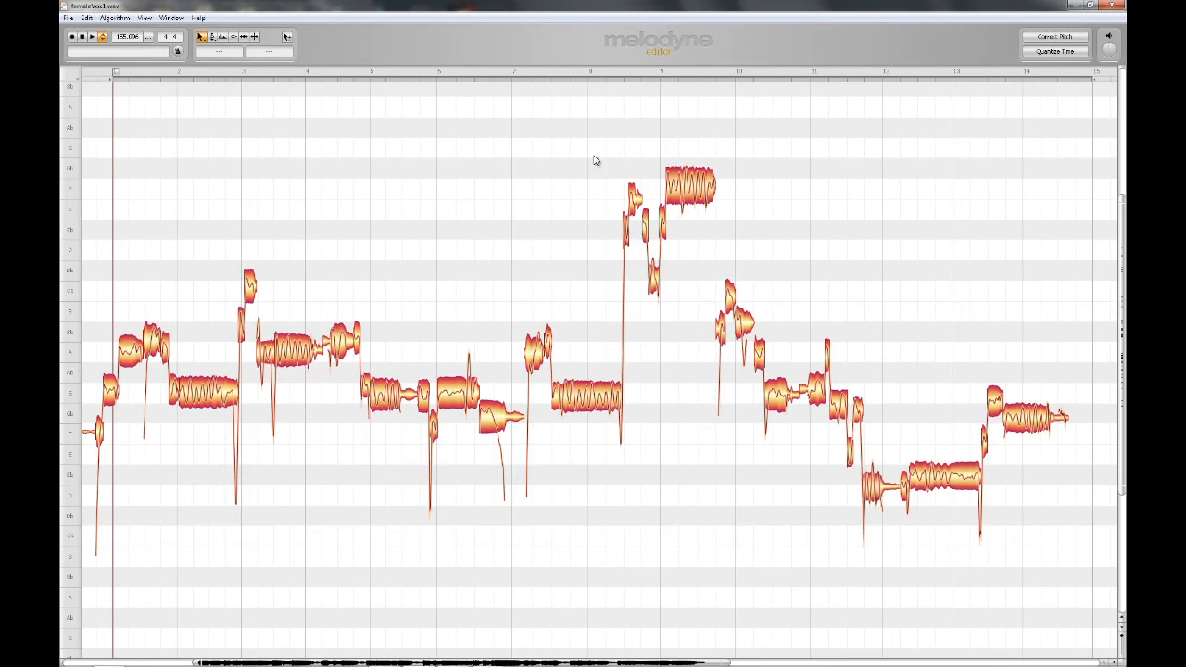
pyautogui.hotkey('ctrl', 'z')
pyautogui.hotkey('ctrl', 'z')
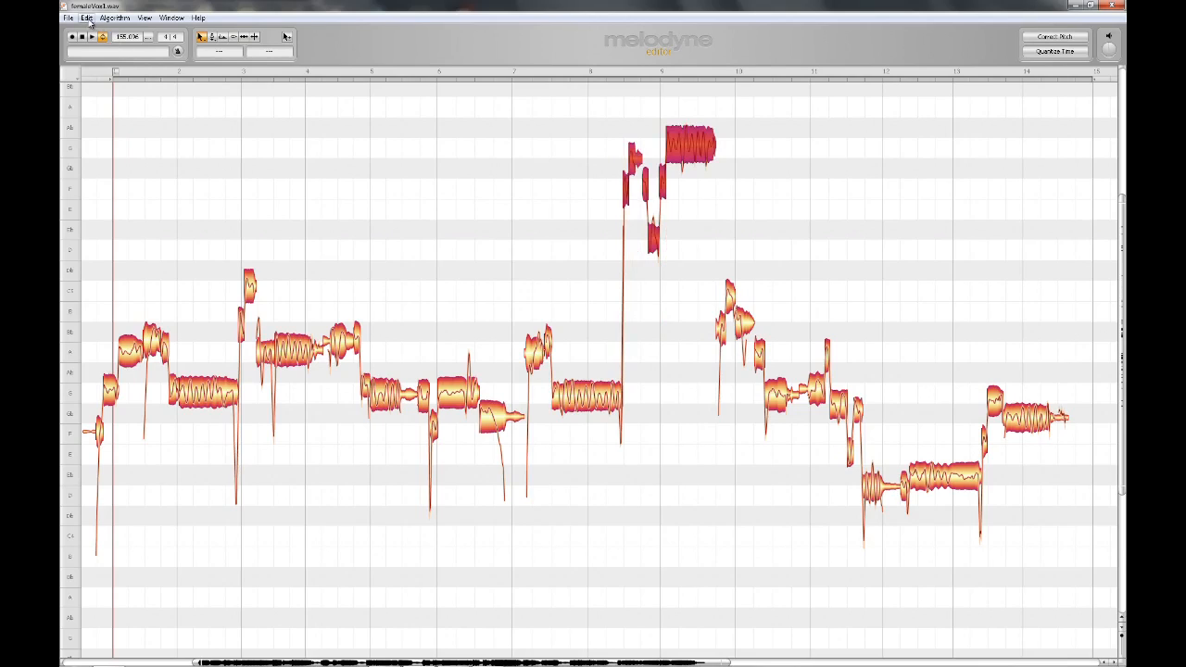
# Undo one more edit, then redo it.
pyautogui.click(86, 18)
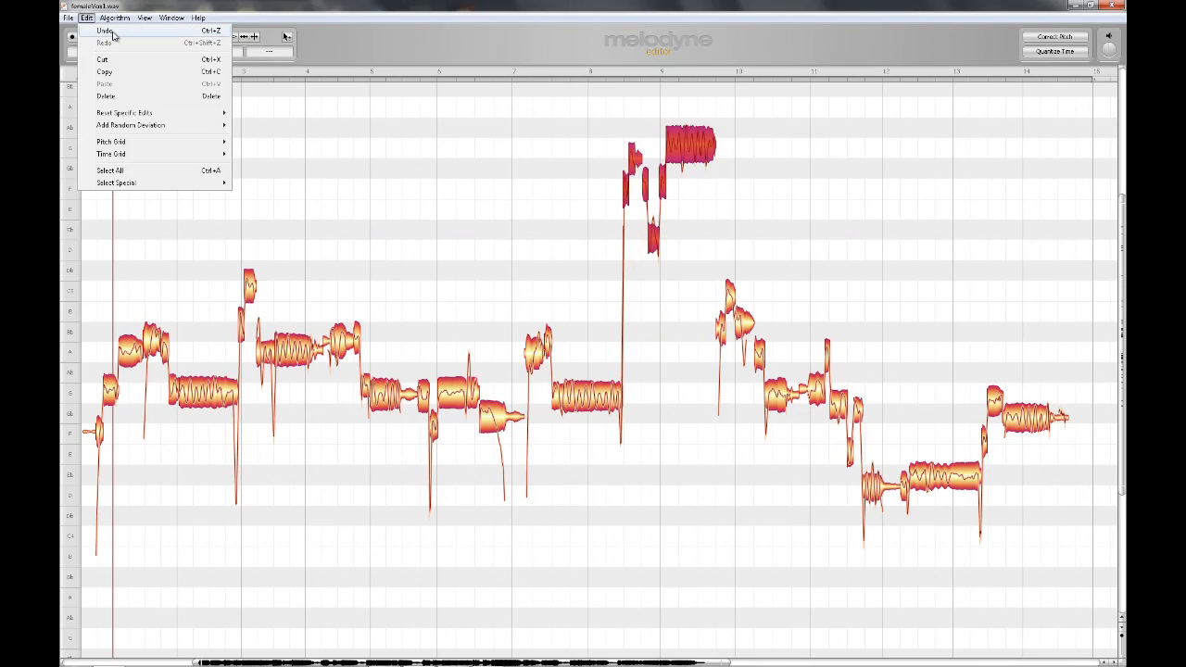
pyautogui.click(112, 34)
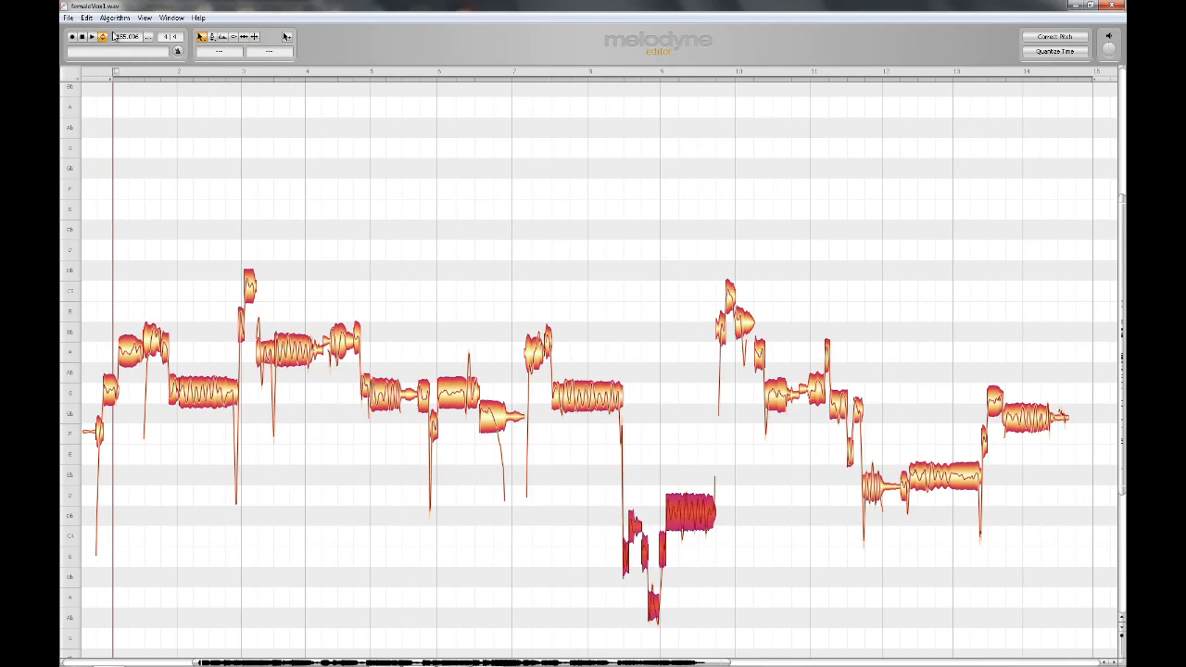
pyautogui.click(86, 18)
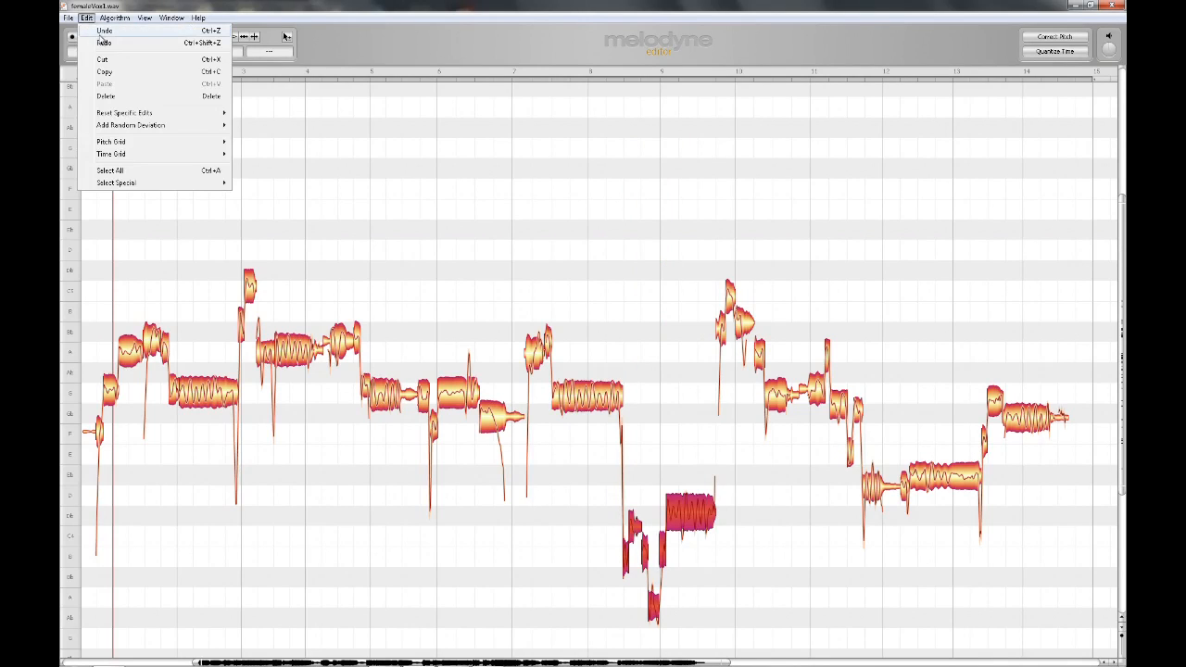
pyautogui.click(104, 43)
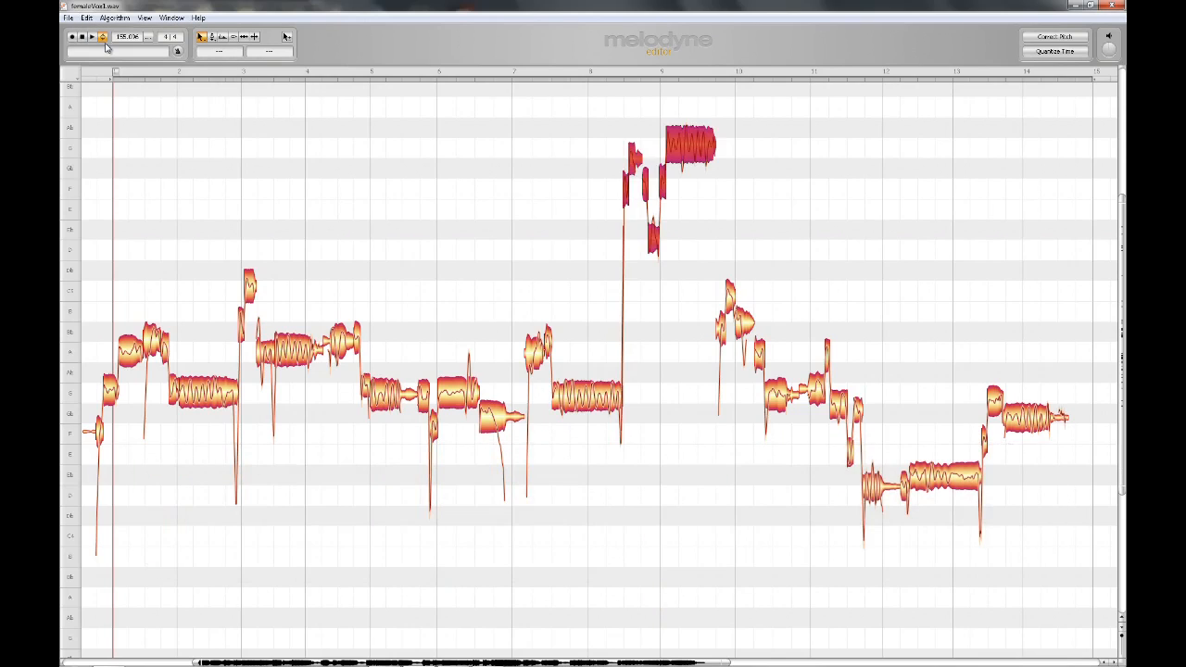
# Raise the pitch modulation of the note near bar 5 to 400% with the Pitch Modulation Tool.
pyautogui.click(388, 317)
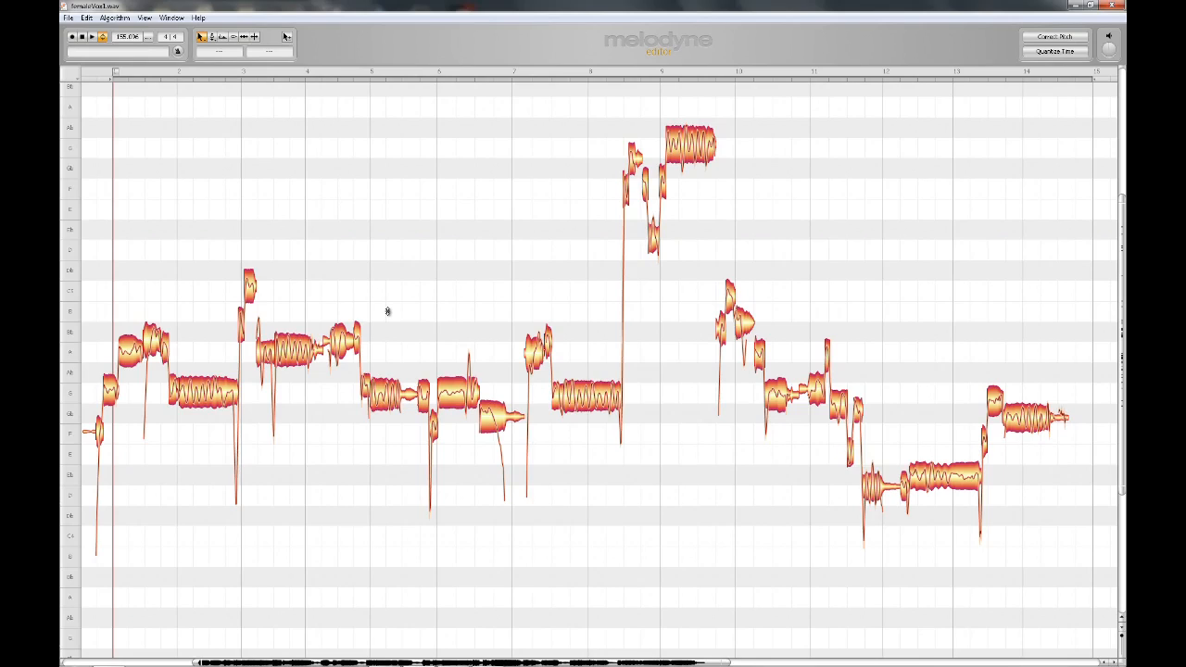
pyautogui.rightClick(387, 311)
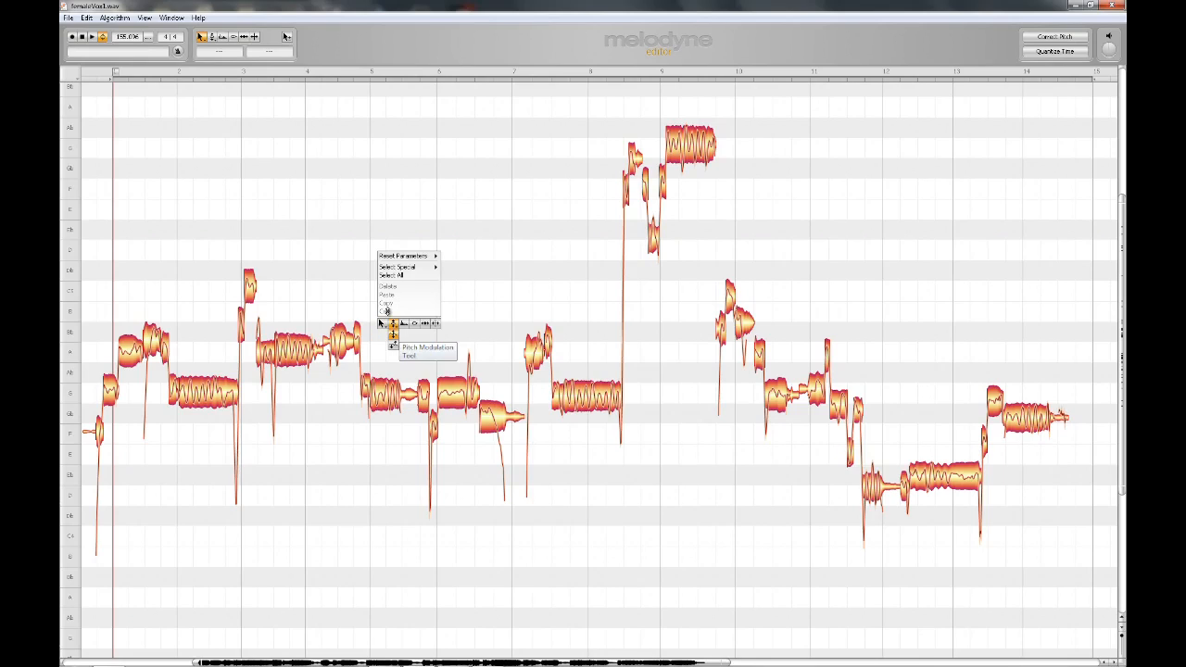
pyautogui.click(393, 334)
pyautogui.moveTo(390, 395); pyautogui.dragTo(388, 311)
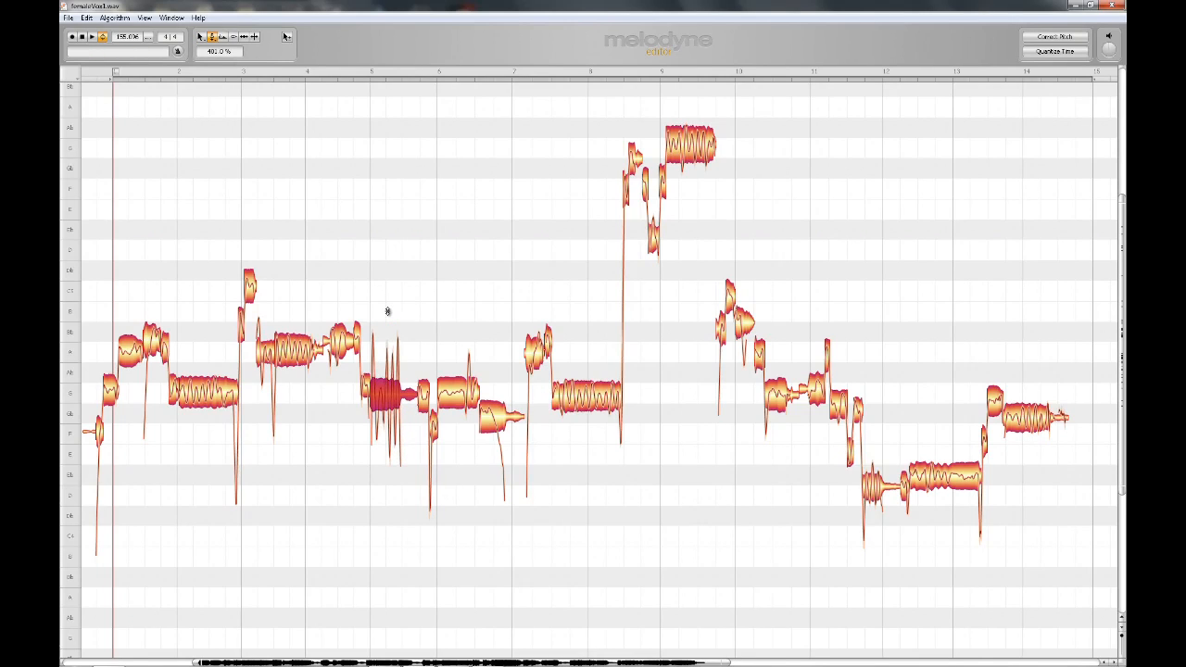
# Raise the pitch drift of the same note to 516% with the Pitch Drift Tool.
pyautogui.rightClick(387, 311)
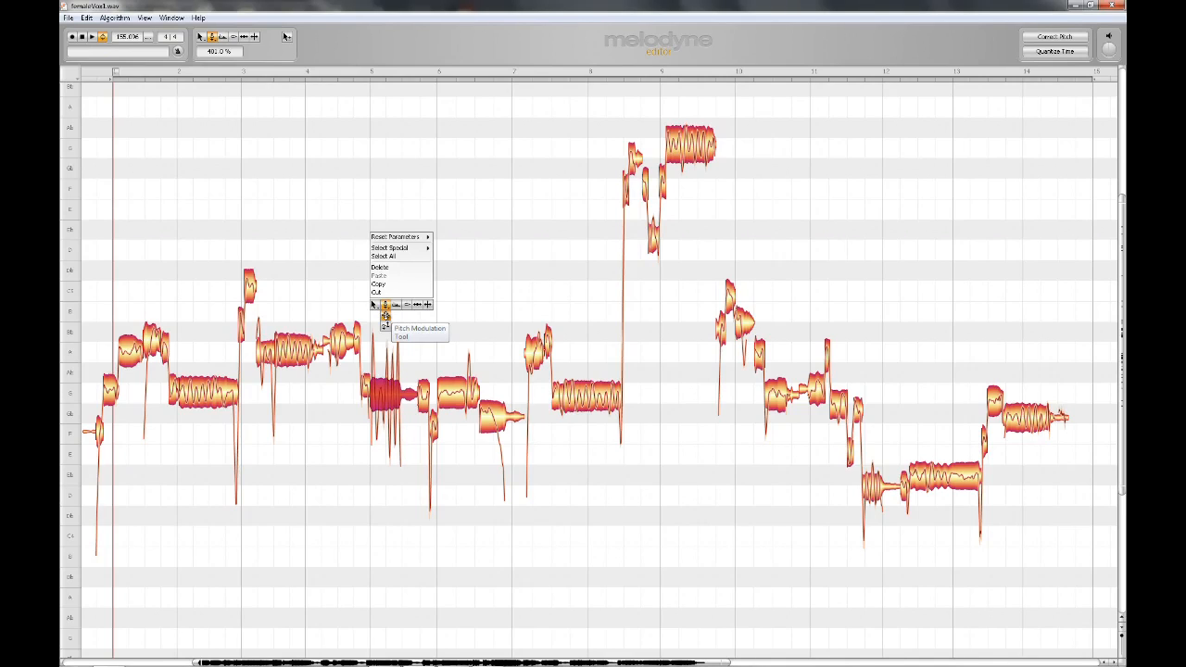
pyautogui.click(386, 326)
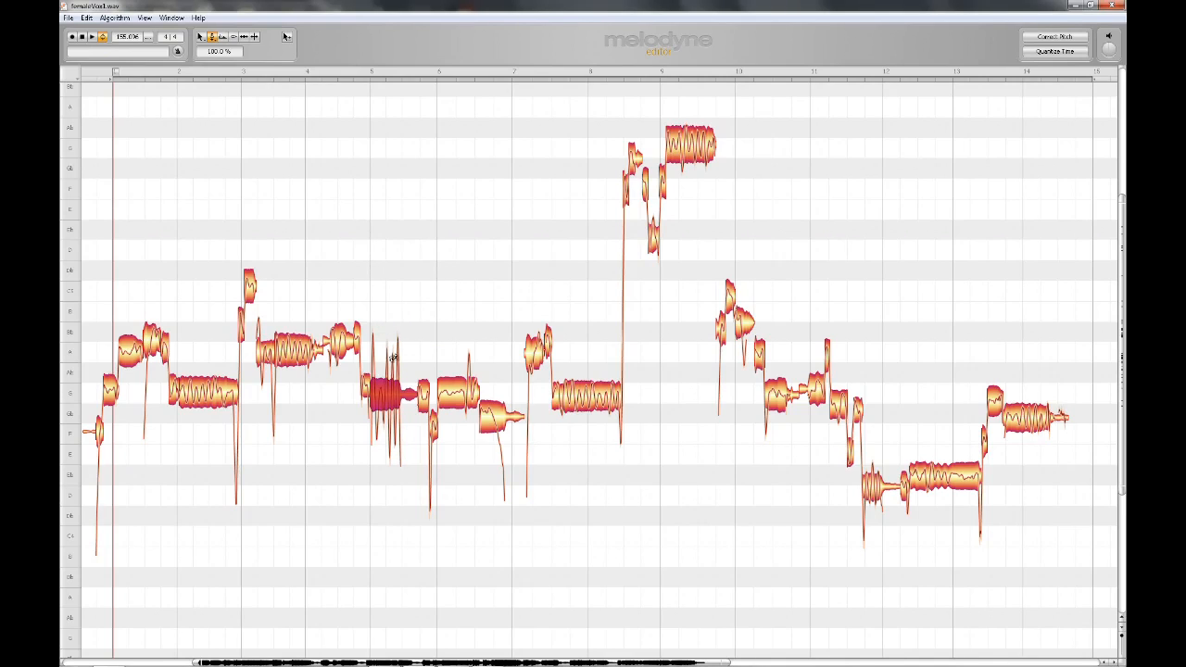
pyautogui.moveTo(389, 388); pyautogui.dragTo(383, 160)
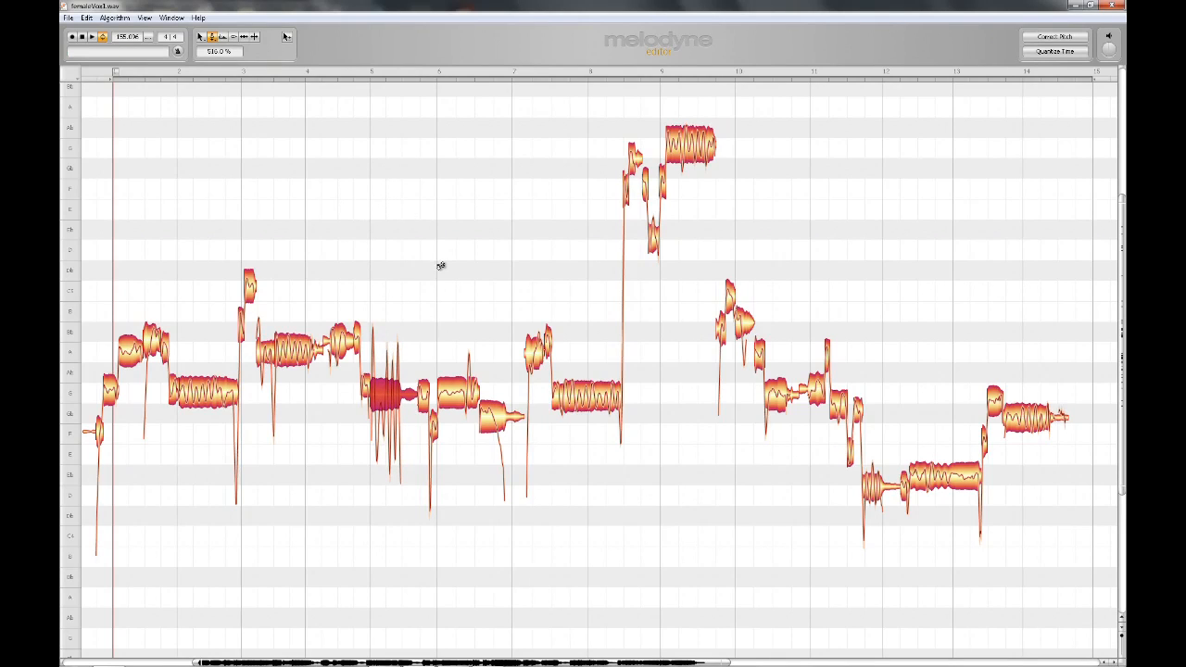
# Shift the same note's formant up by +511 cents with the Formant Tool.
pyautogui.rightClick(390, 324)
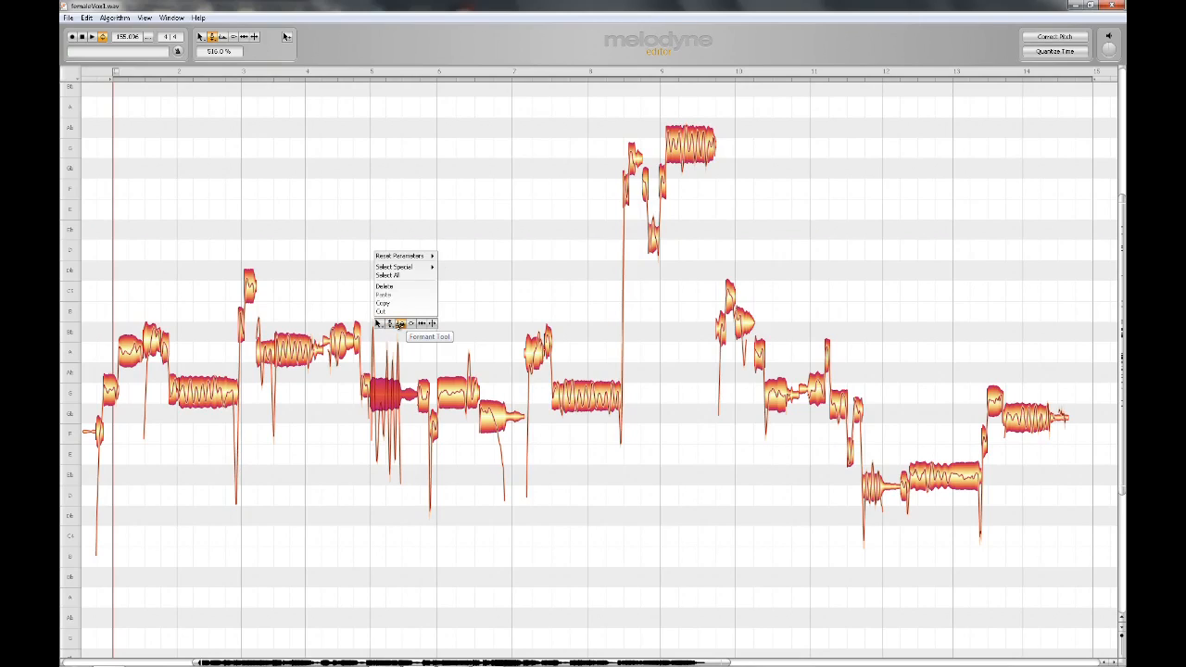
pyautogui.click(399, 324)
pyautogui.moveTo(387, 397); pyautogui.dragTo(385, 290)
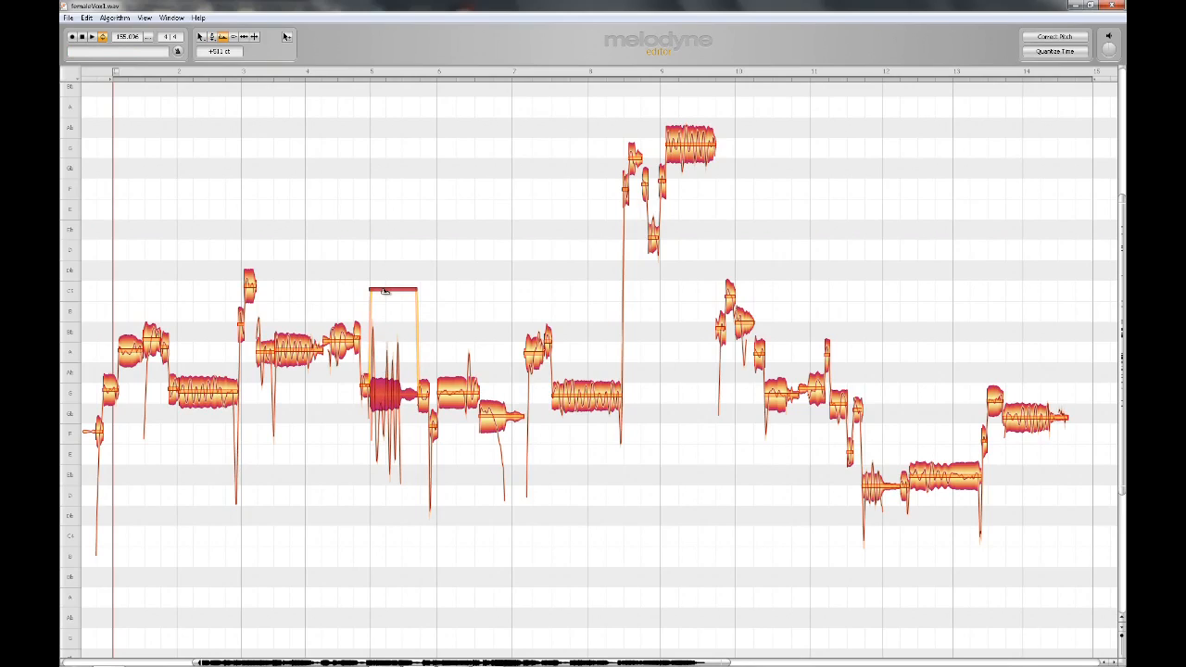
# Raise the amplitude of the note near bar 5 to +23.04 dB with the Amplitude Tool.
pyautogui.rightClick(393, 268)
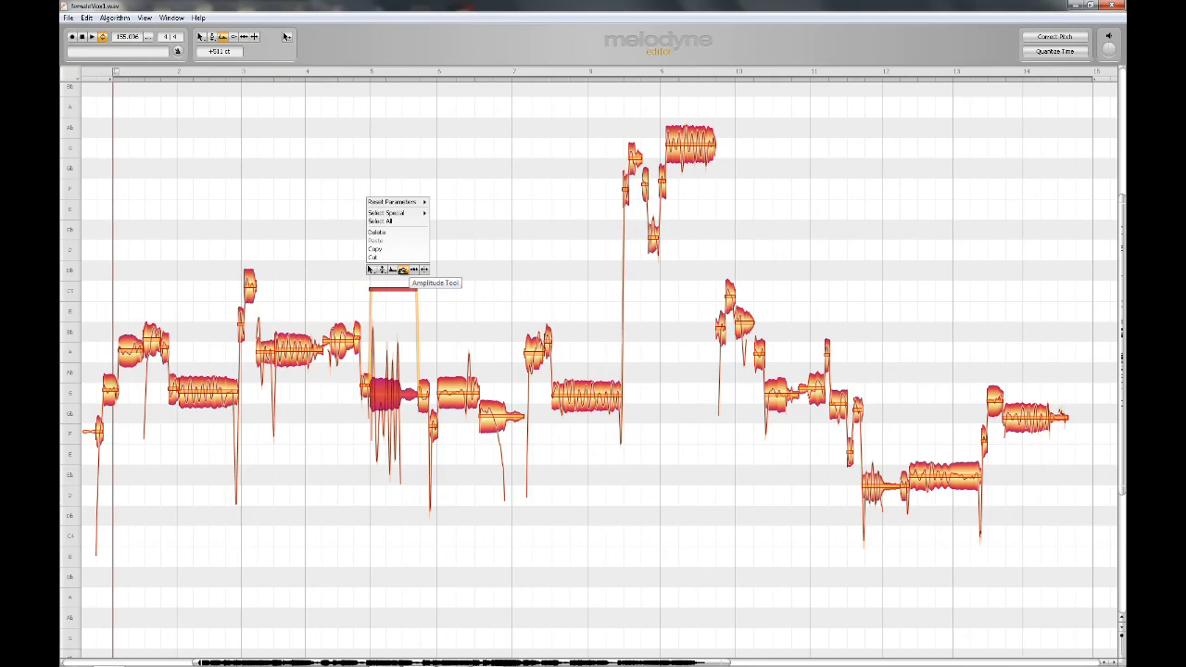
pyautogui.click(403, 270)
pyautogui.moveTo(385, 396); pyautogui.dragTo(386, 252)
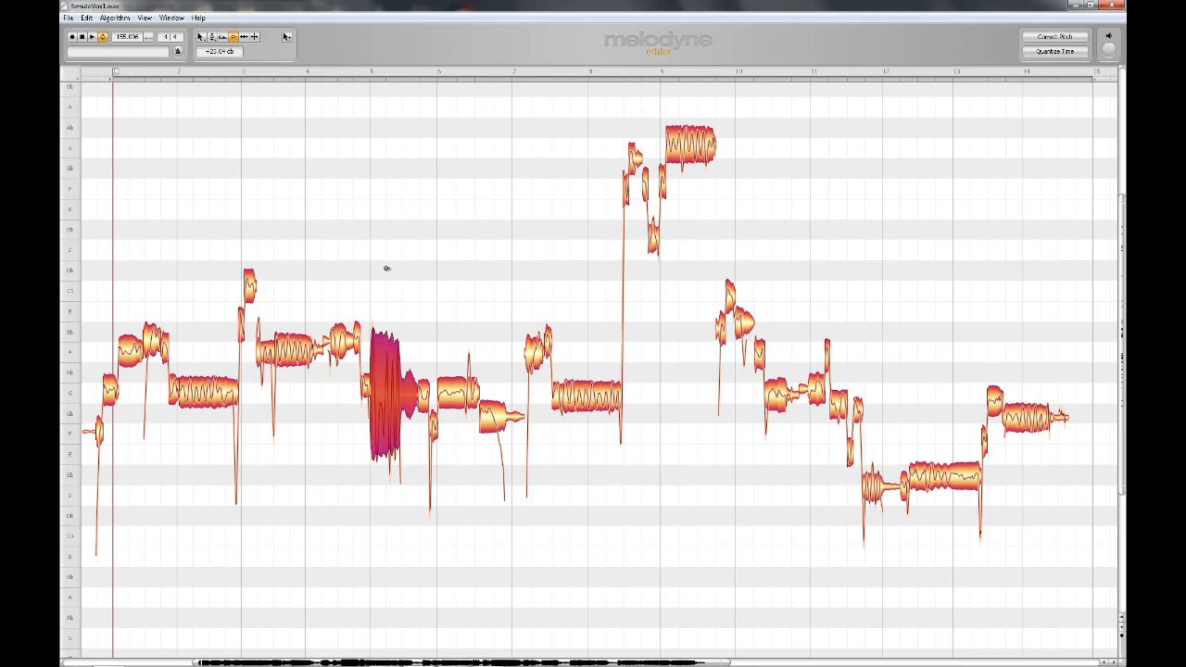
# Undo the last four edits on the note near bar 5.
pyautogui.hotkey('ctrl', 'z')
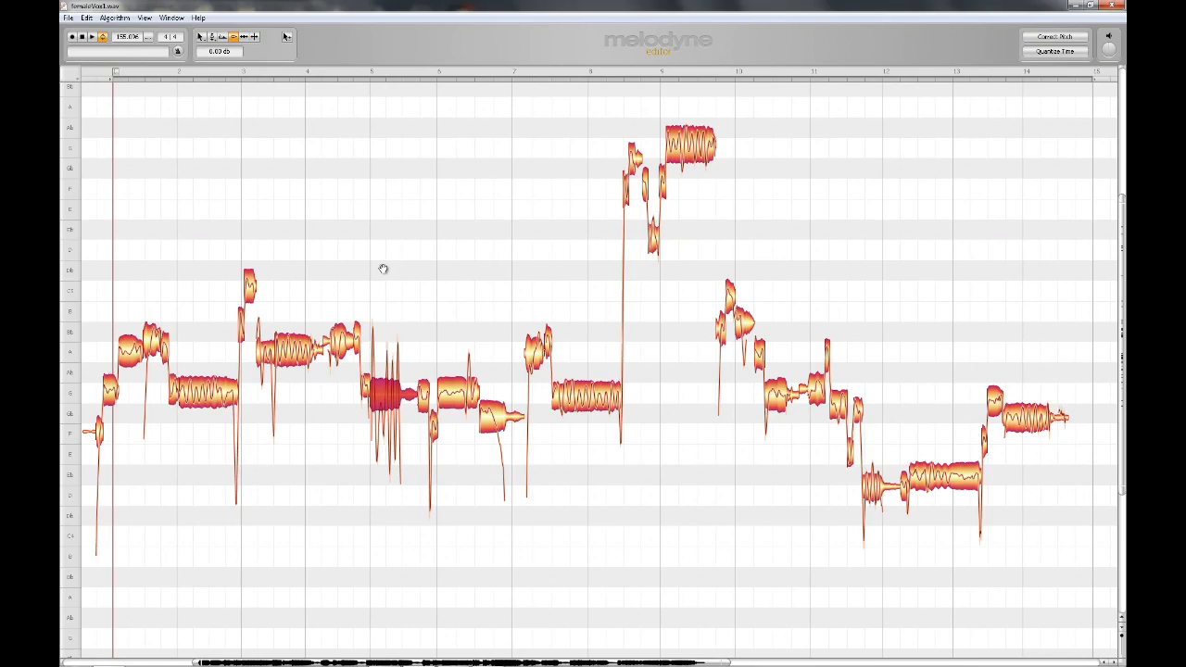
pyautogui.hotkey('ctrl', 'z')
pyautogui.hotkey('ctrl', 'z')
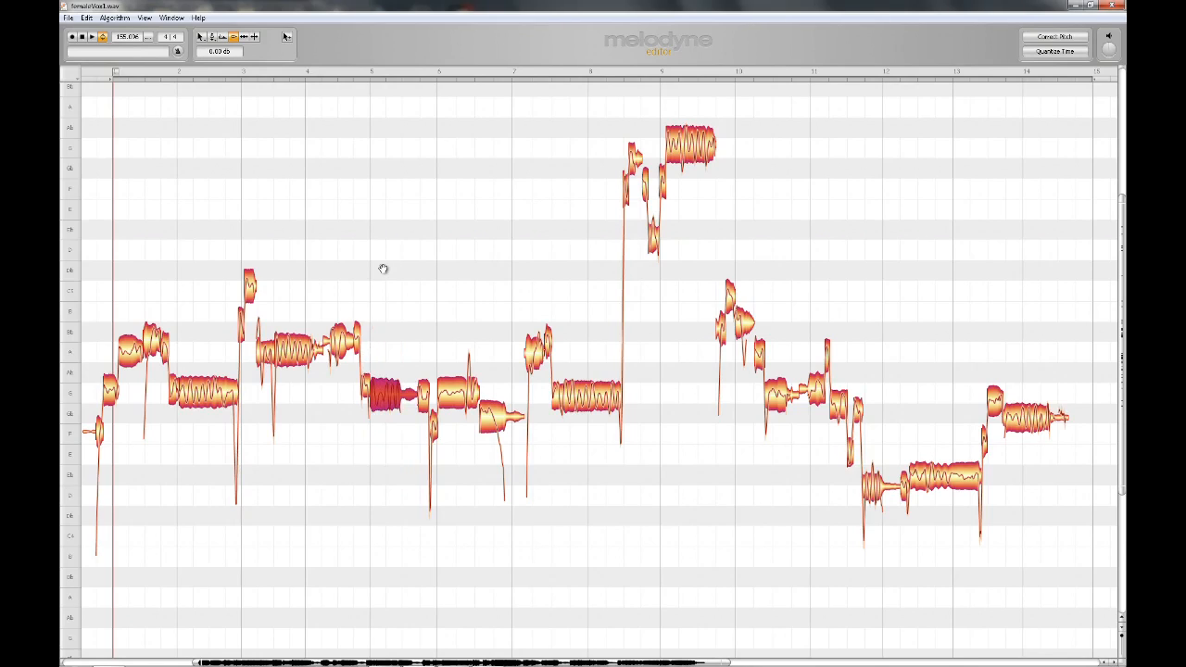
pyautogui.hotkey('ctrl', 'z')
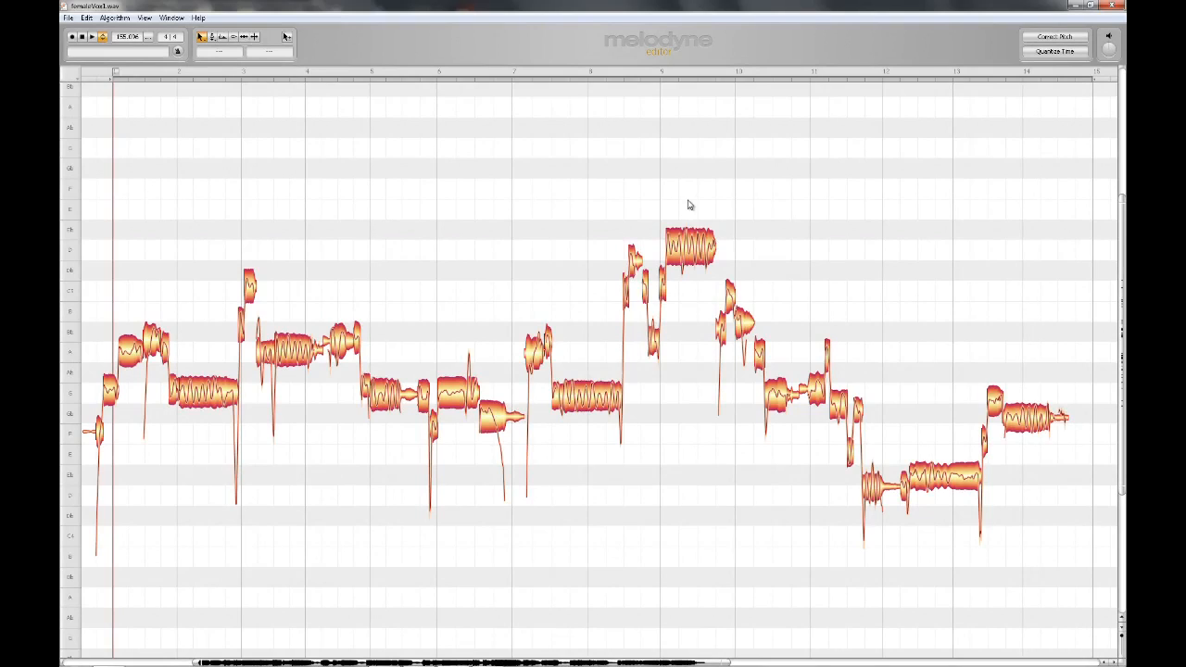
# Shorten the high note near bar 9 from both its end and its start with the Time Handling Tool.
pyautogui.rightClick(688, 205)
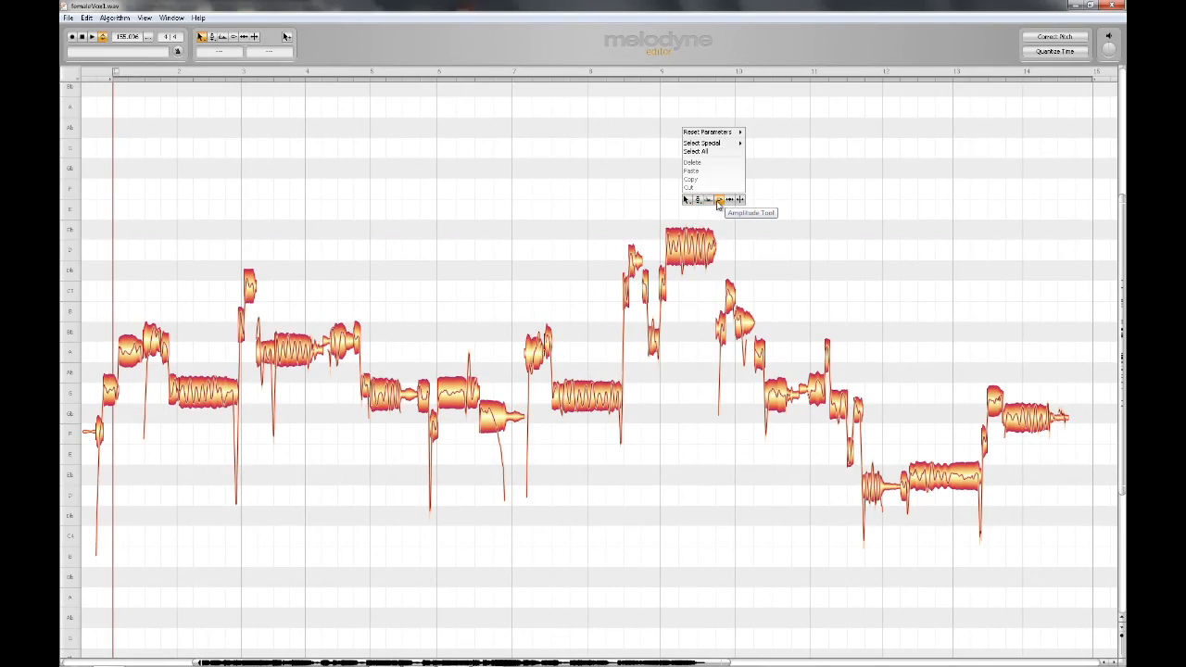
pyautogui.click(730, 200)
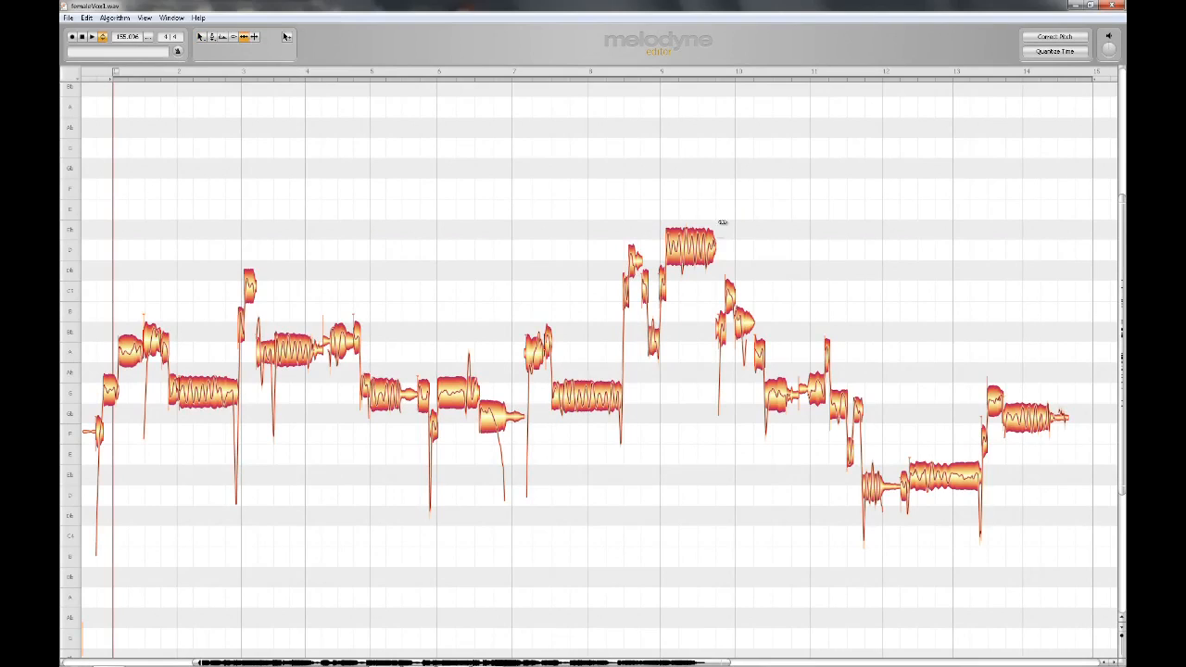
pyautogui.click(714, 246)
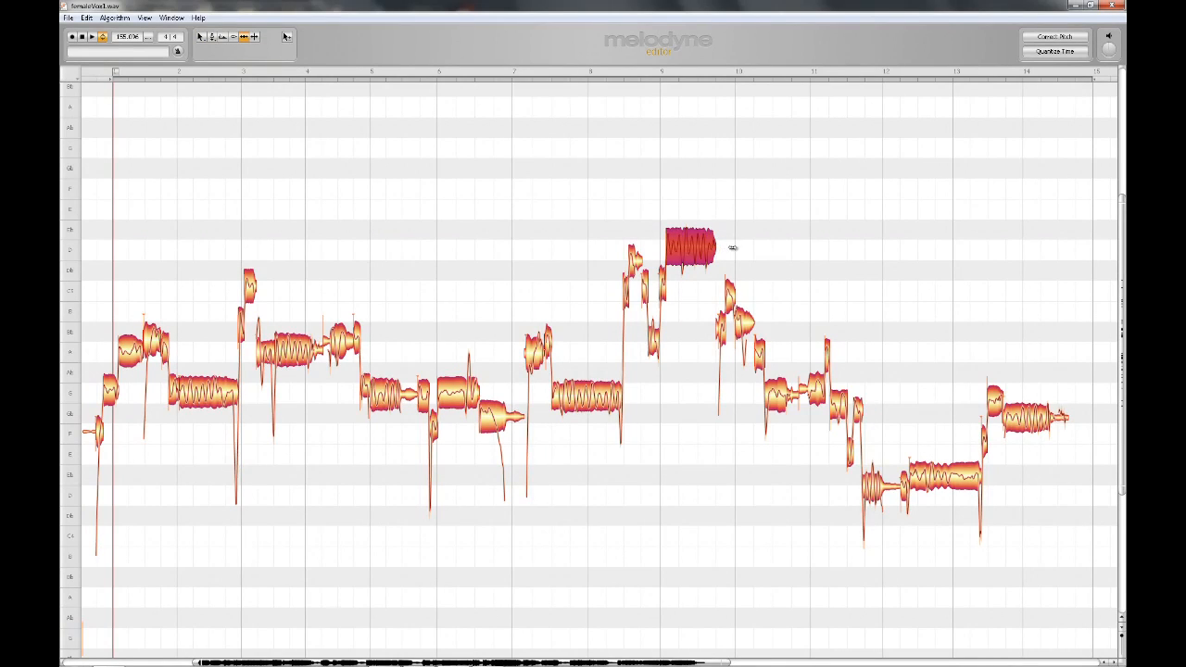
pyautogui.moveTo(714, 247); pyautogui.dragTo(677, 248)
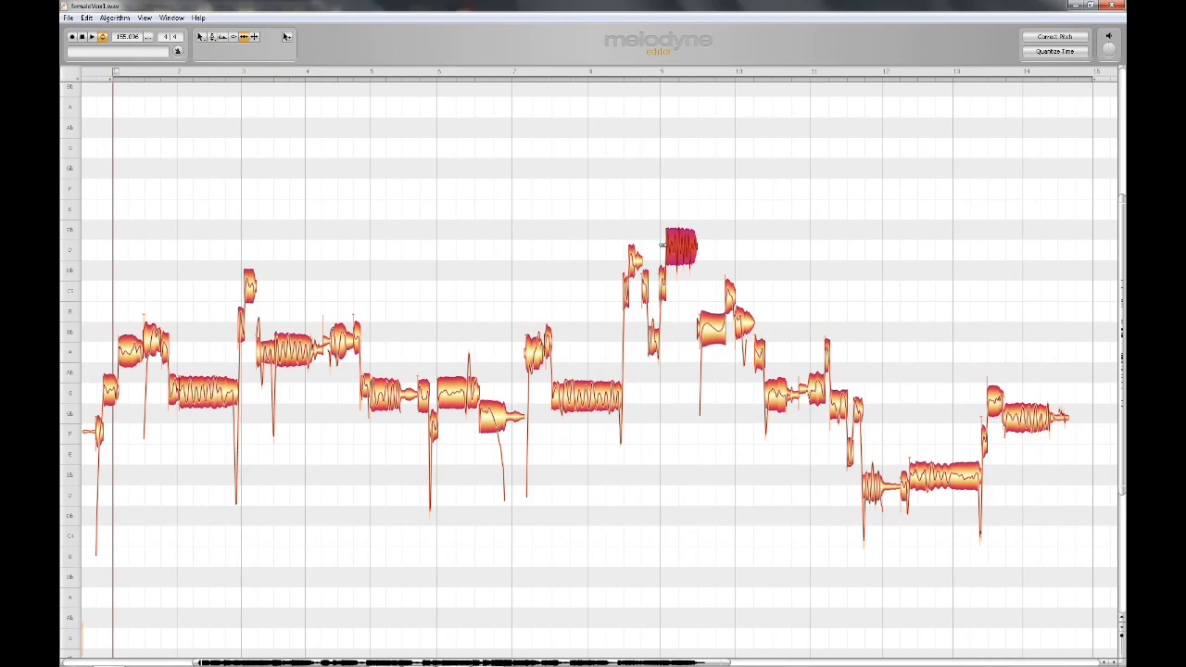
pyautogui.moveTo(663, 245)
pyautogui.mouseDown()
pyautogui.moveTo(684, 246)
pyautogui.moveTo(655, 248)
pyautogui.moveTo(676, 250)
pyautogui.mouseUp()
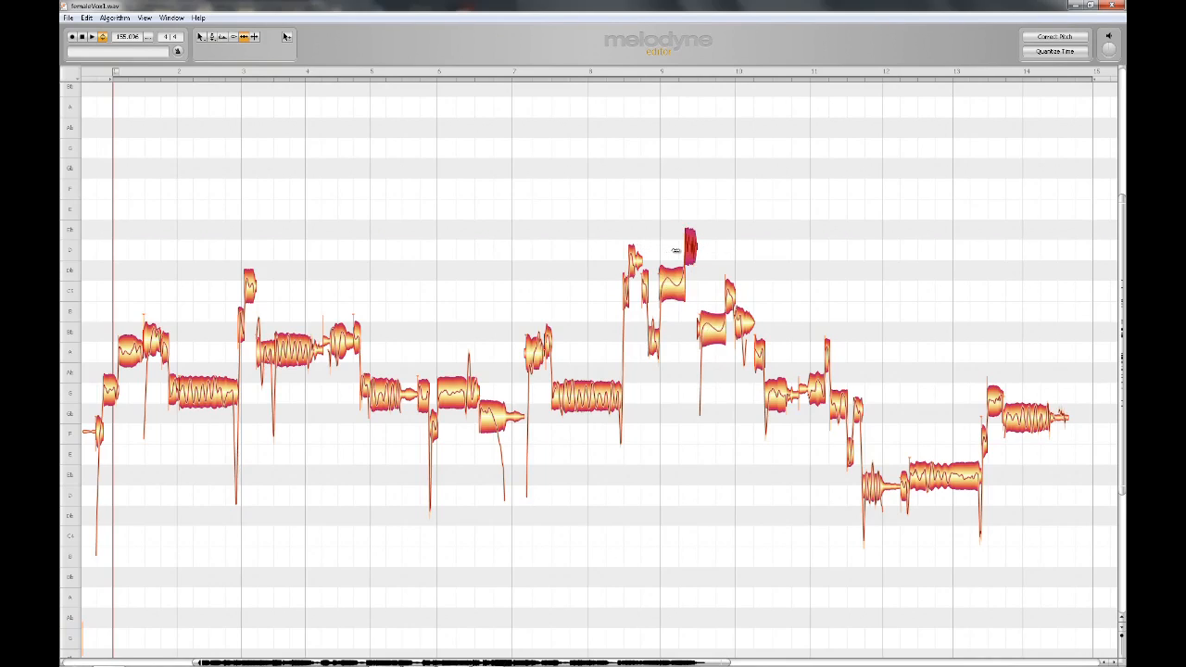
# Split the long note near bar 8 into several segments with the Note Separation Tool.
pyautogui.click(575, 338)
pyautogui.rightClick(585, 344)
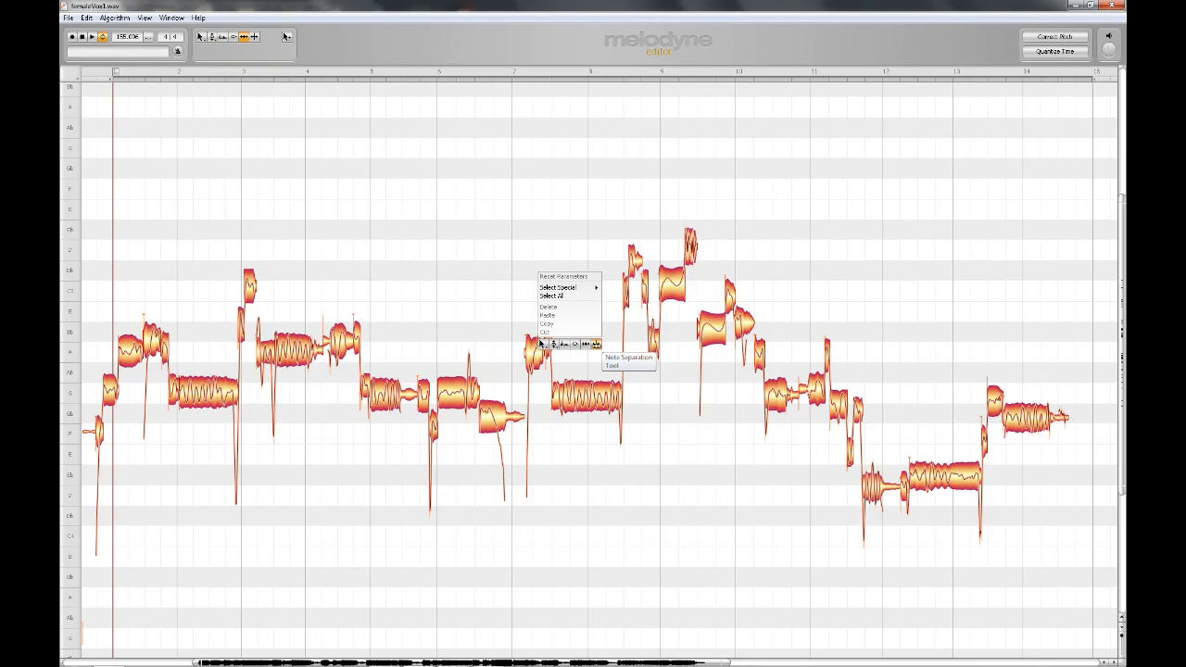
pyautogui.click(593, 345)
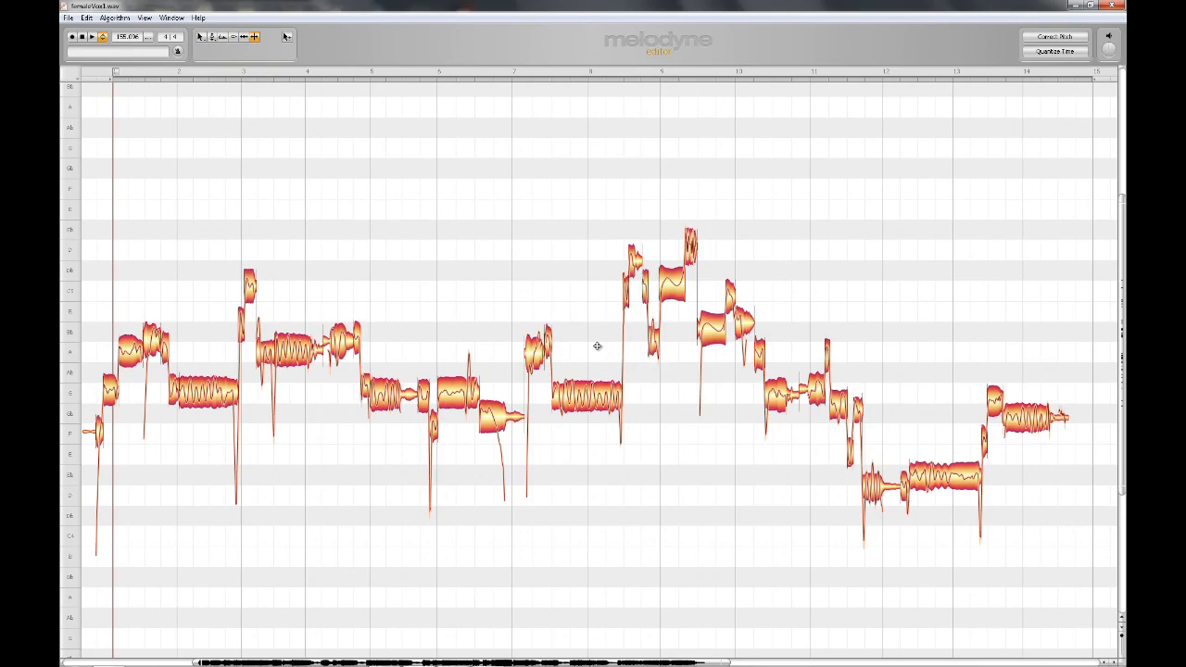
pyautogui.click(590, 397)
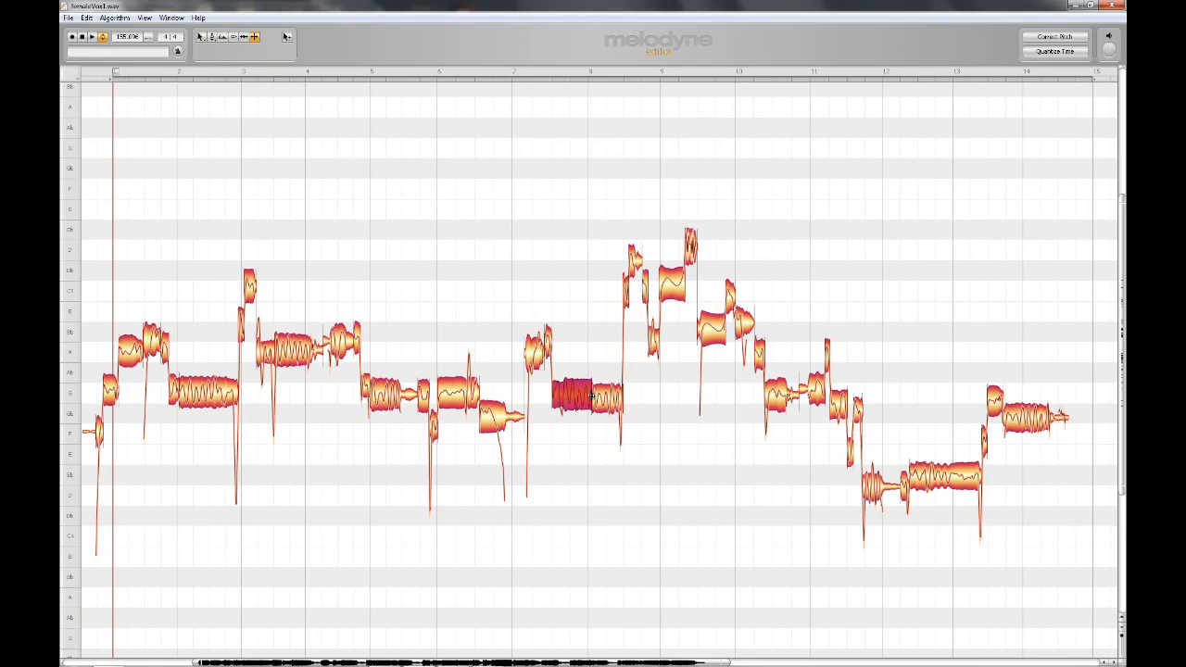
pyautogui.click(585, 440)
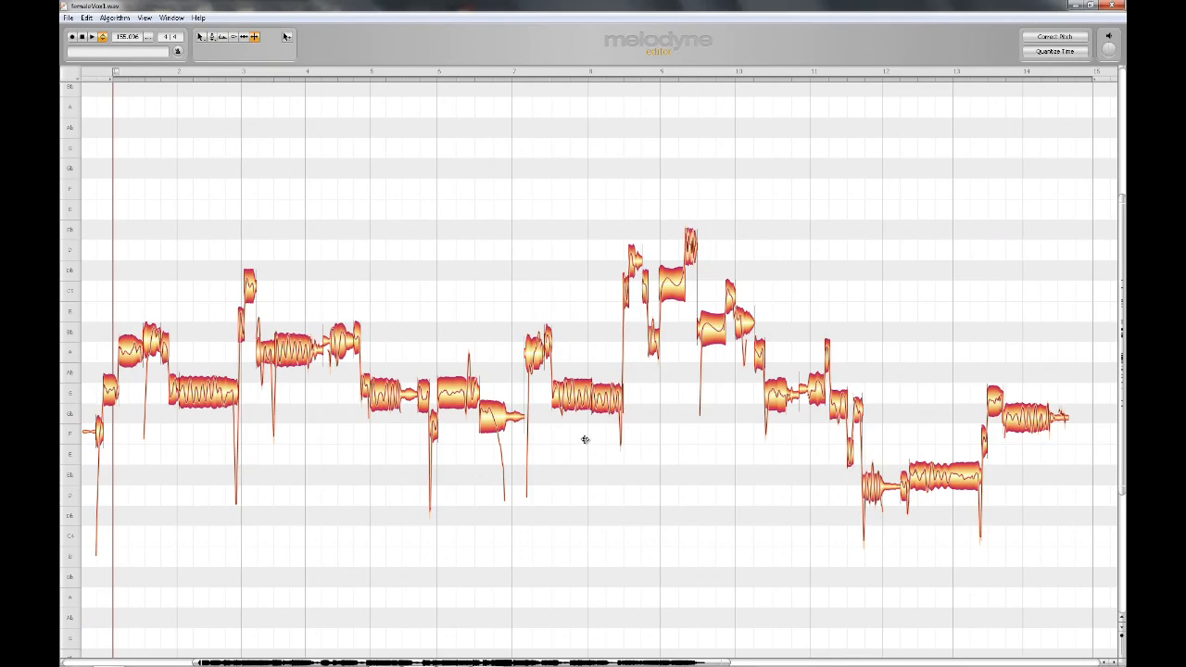
pyautogui.doubleClick(577, 394)
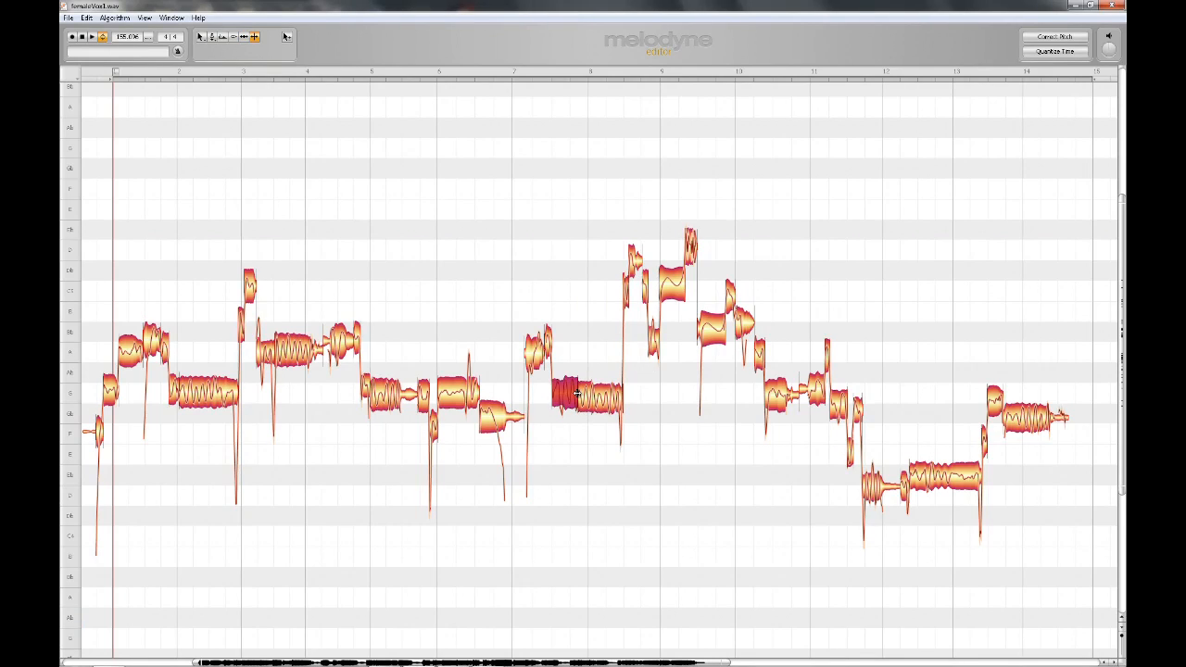
pyautogui.doubleClick(565, 391)
pyautogui.doubleClick(607, 400)
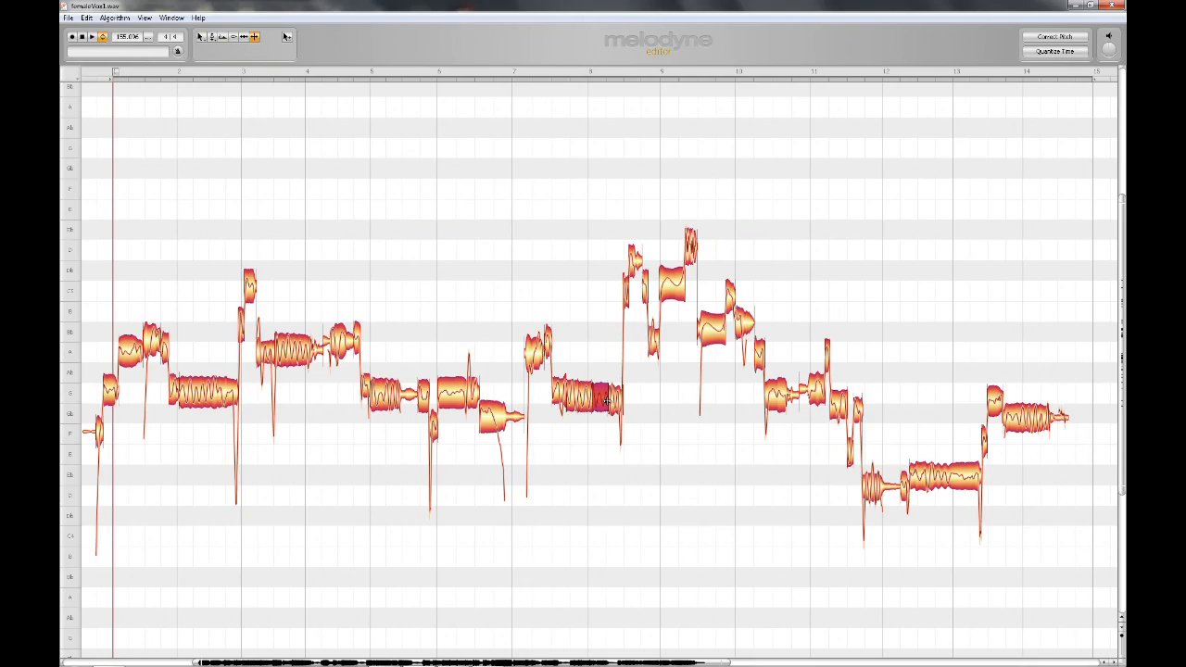
# Raise one split segment near bar 8 to A4 and lower the segment before it with the Main Tool.
pyautogui.rightClick(607, 400)
pyautogui.click(525, 353)
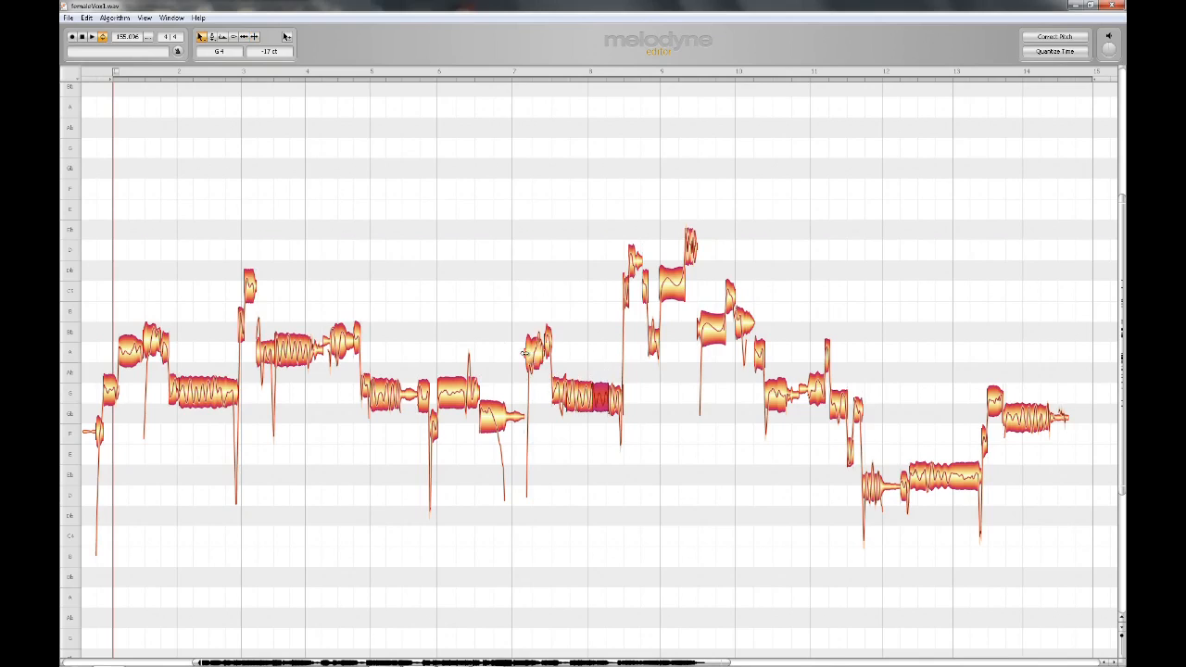
pyautogui.moveTo(601, 400); pyautogui.dragTo(602, 355)
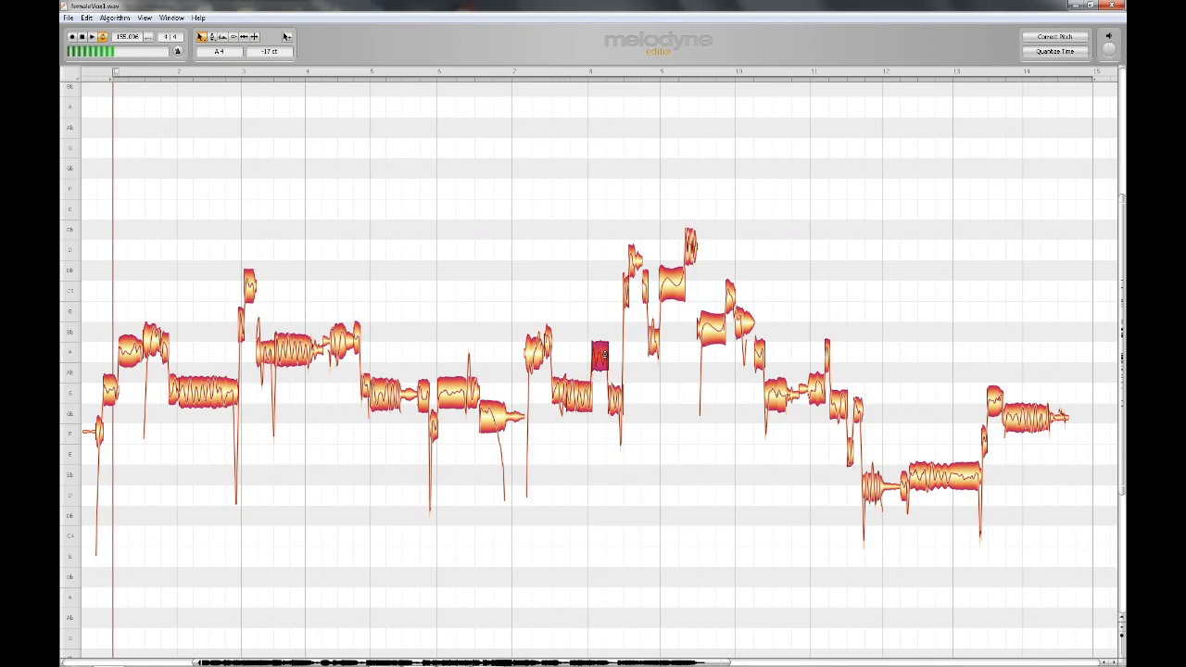
pyautogui.moveTo(575, 397); pyautogui.dragTo(573, 417)
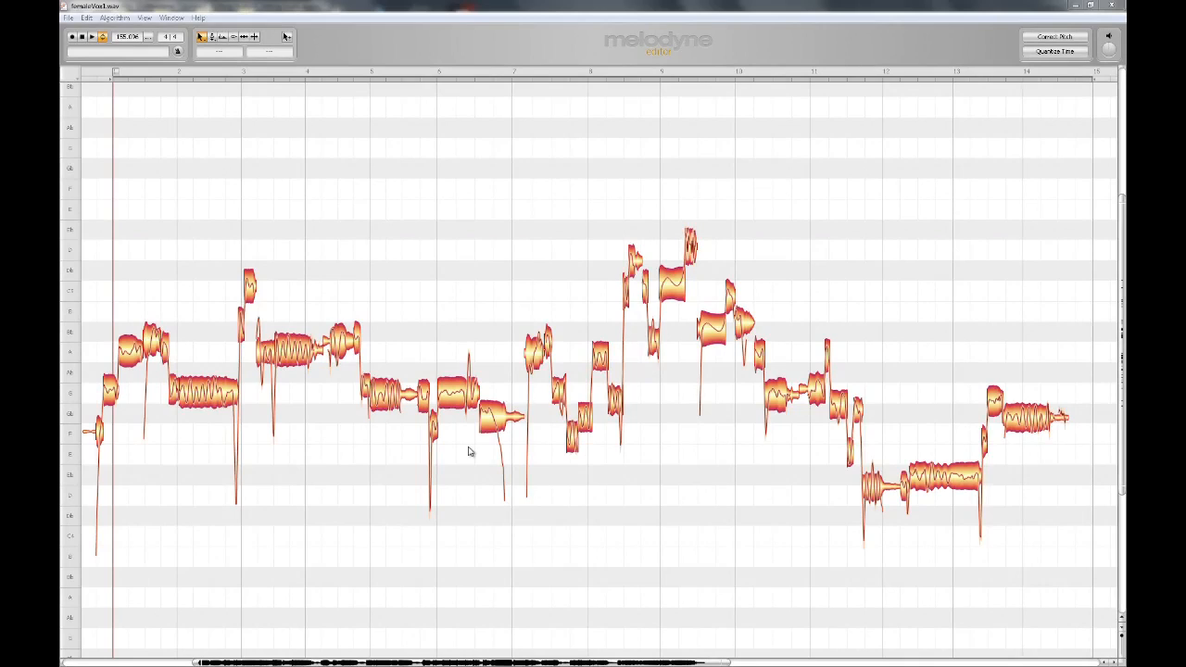
# Split off the end of the note near bar 6 with the Note Separation Tool and raise that piece.
pyautogui.rightClick(469, 451)
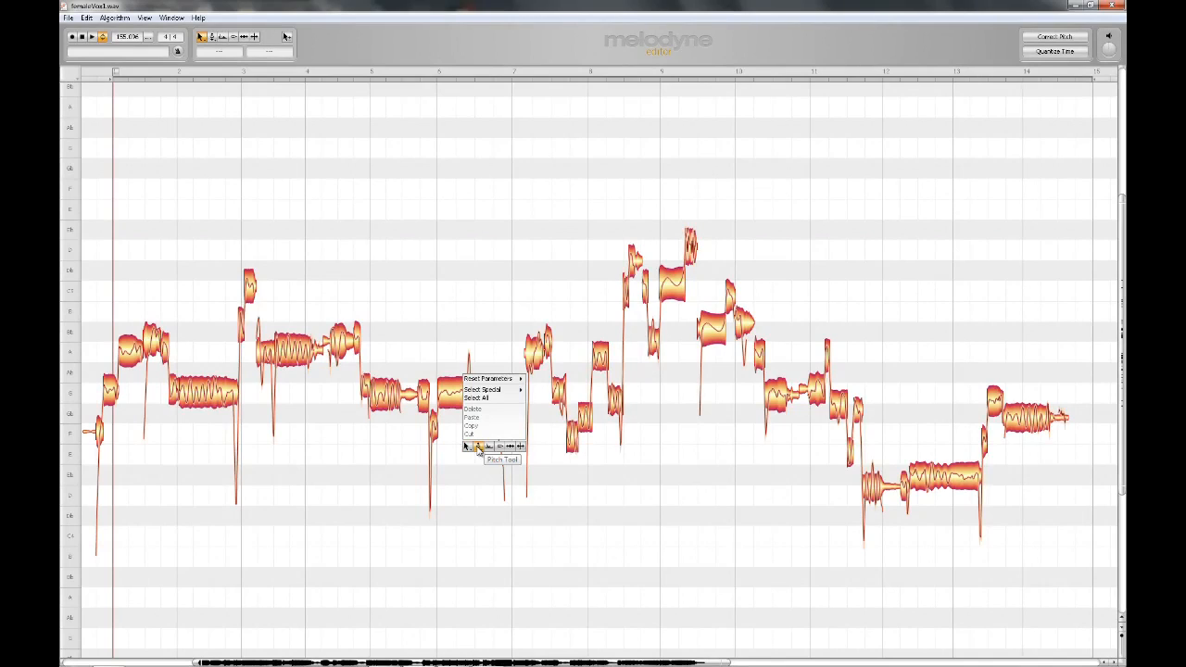
pyautogui.click(520, 446)
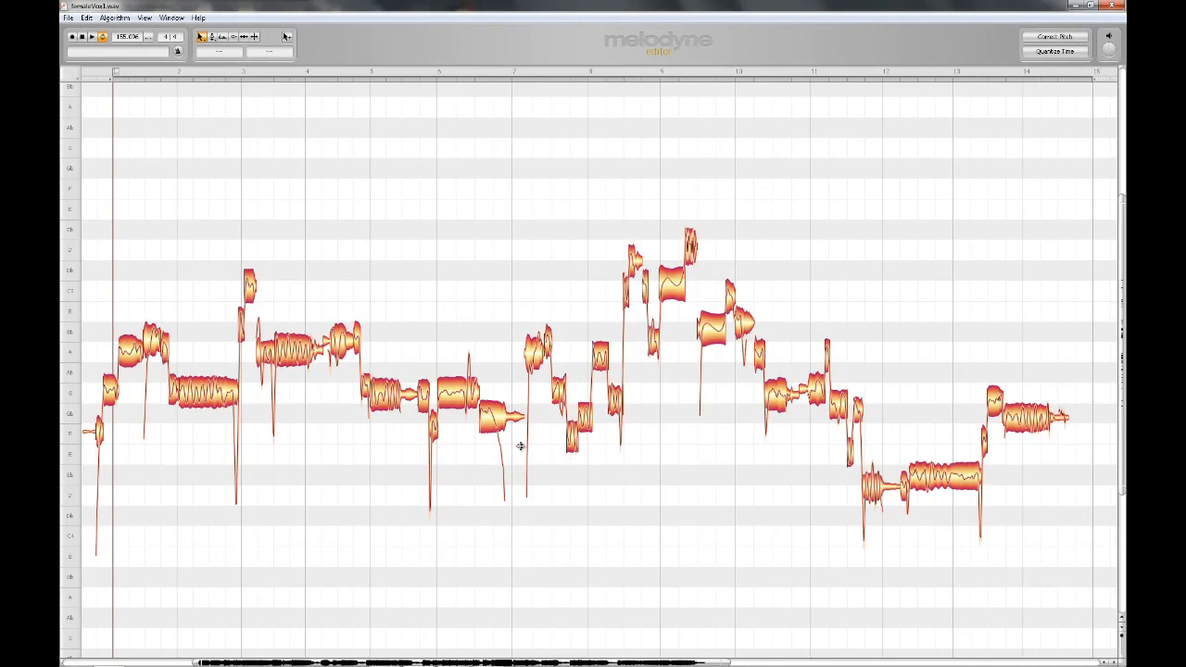
pyautogui.click(466, 396)
pyautogui.rightClick(471, 419)
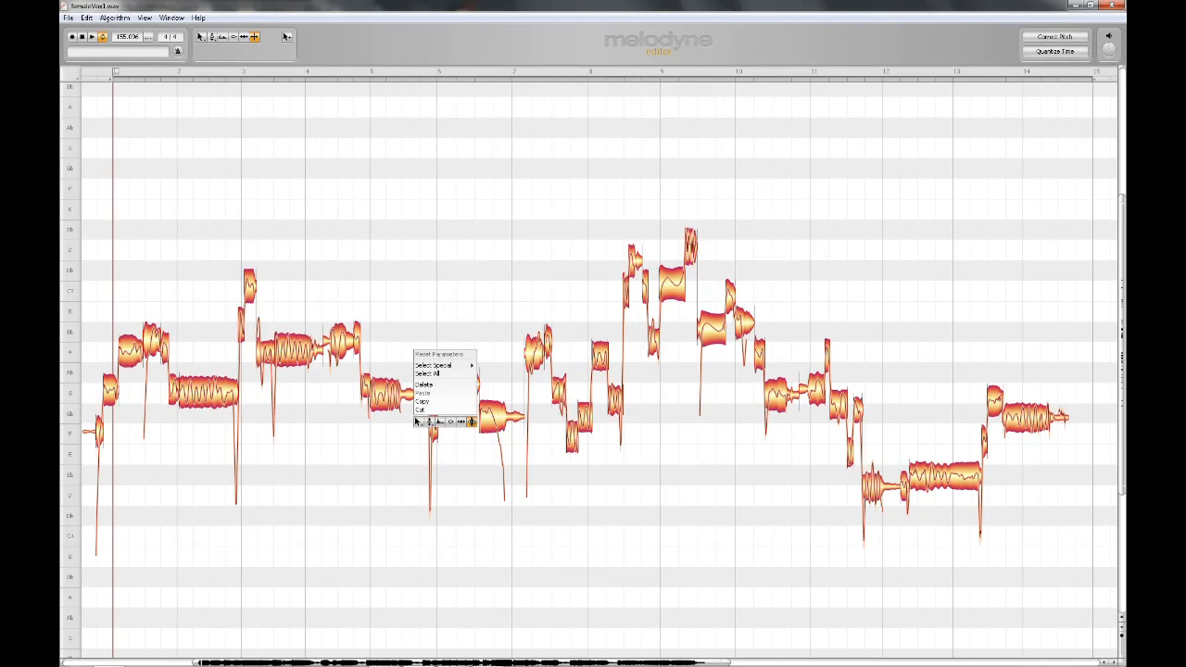
pyautogui.click(419, 424)
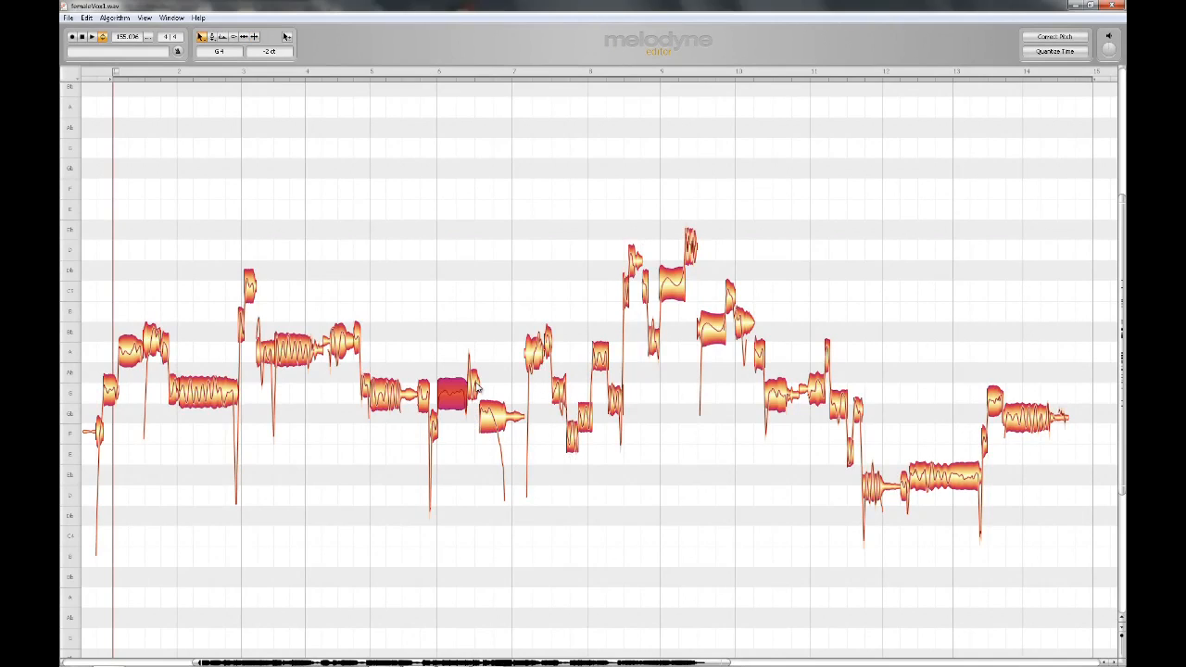
pyautogui.moveTo(478, 392); pyautogui.dragTo(478, 365)
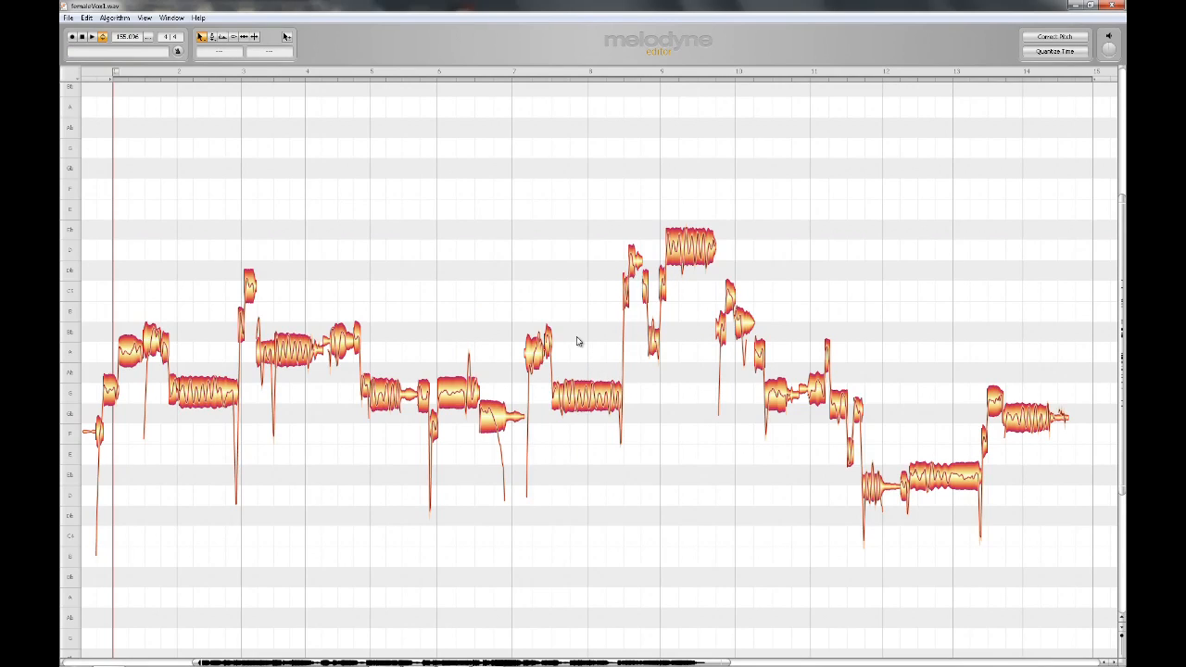
# Select all notes and snap their pitches to the nearest semitones with the Pitch Tool.
pyautogui.rightClick(447, 325)
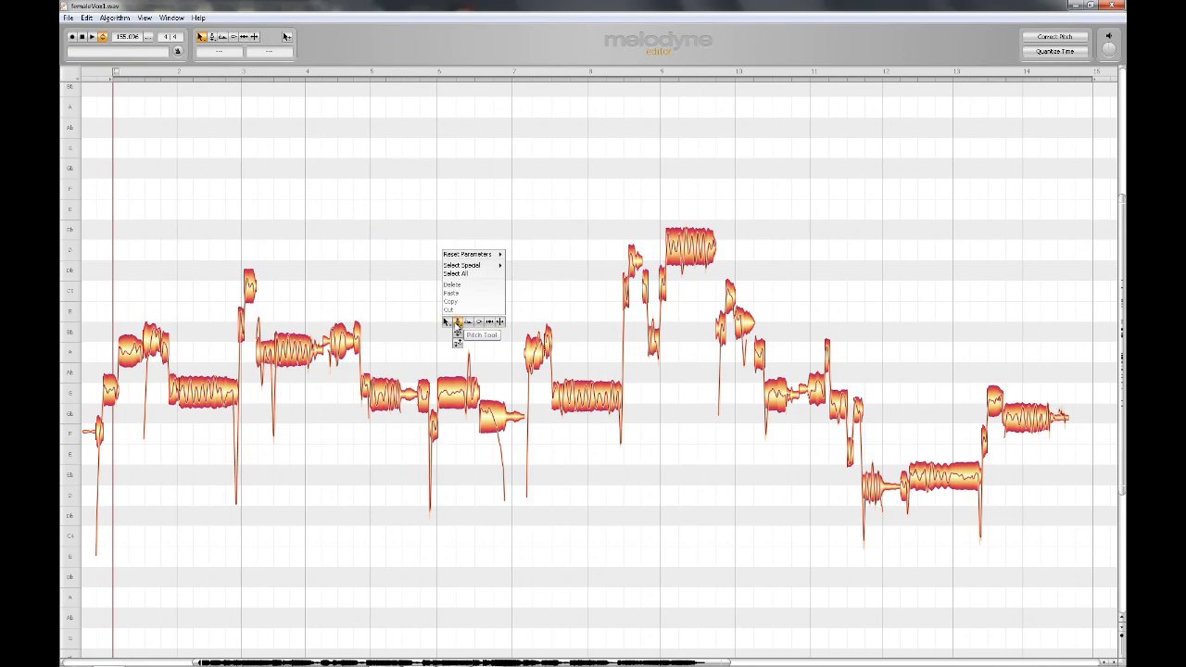
pyautogui.click(456, 323)
pyautogui.hotkey('ctrl', 'a')
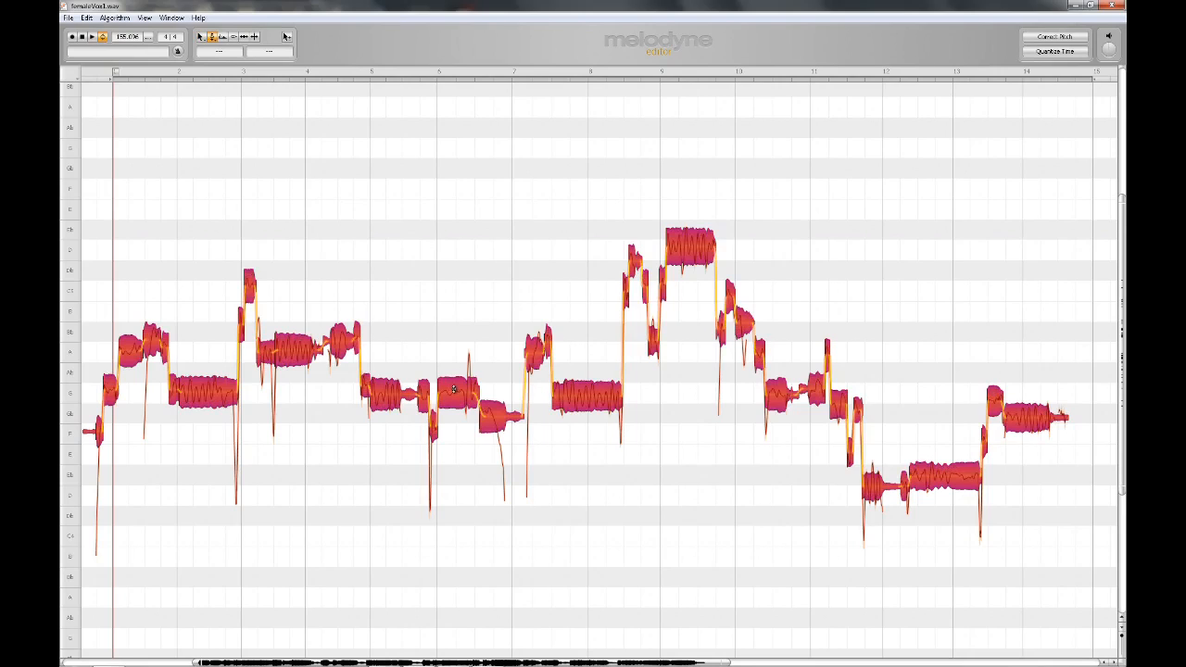
pyautogui.doubleClick(455, 393)
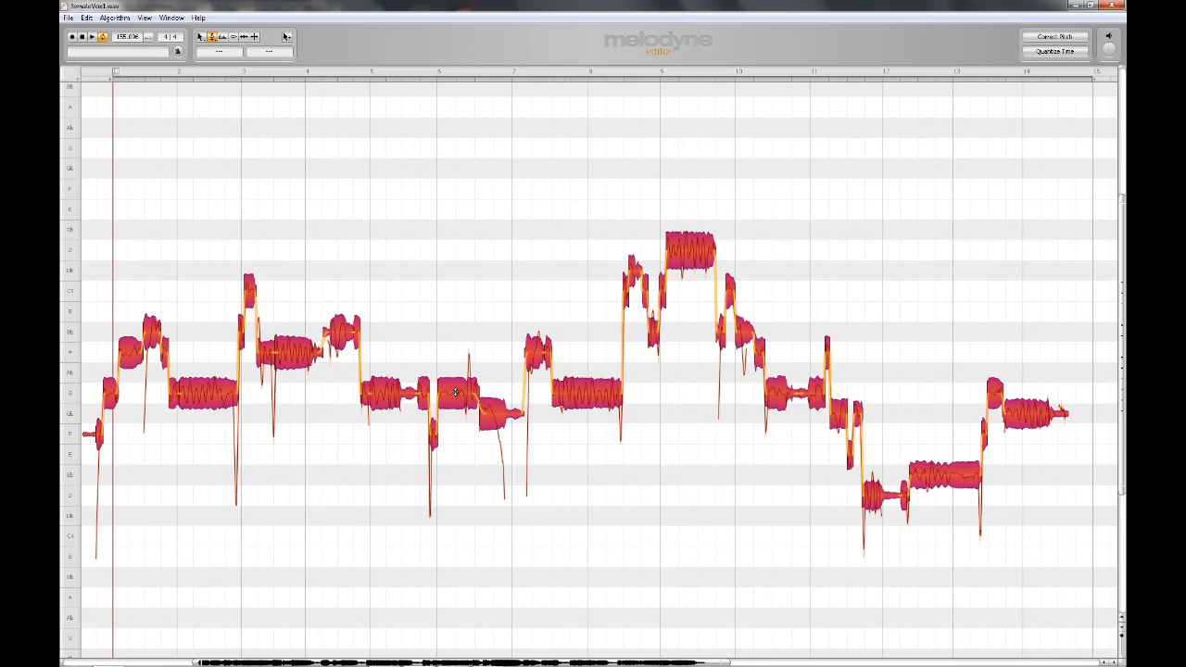
# Set the pitch modulation of all notes to 0% with the Pitch Modulation Tool.
pyautogui.rightClick(395, 333)
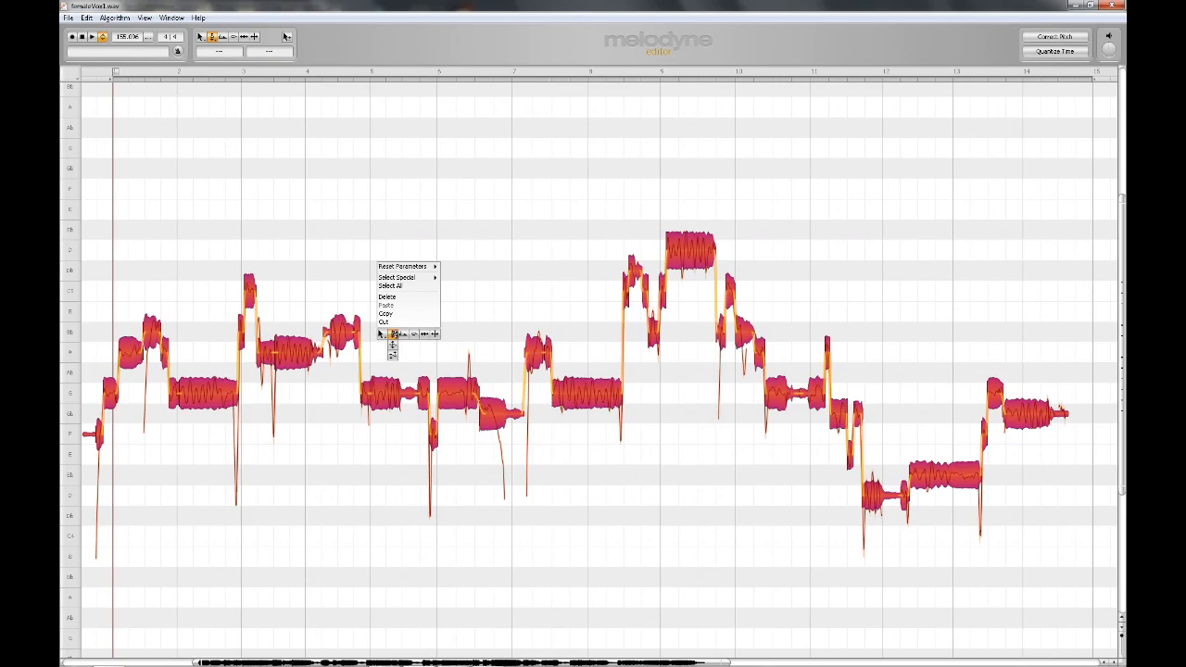
pyautogui.click(392, 344)
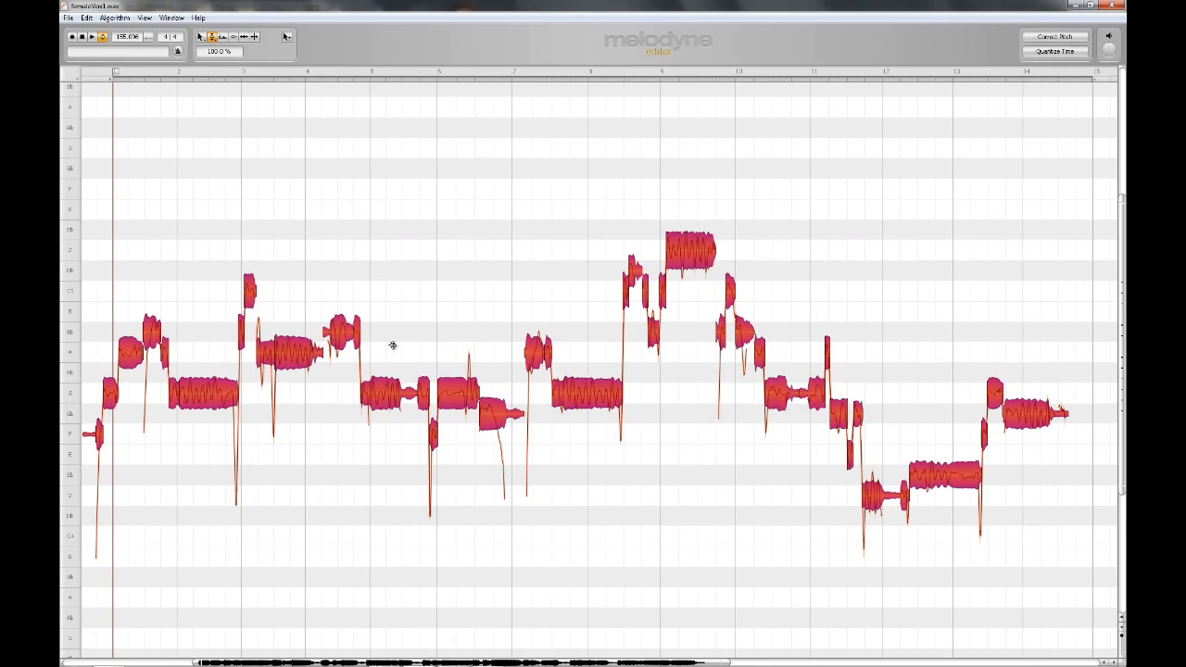
pyautogui.doubleClick(383, 395)
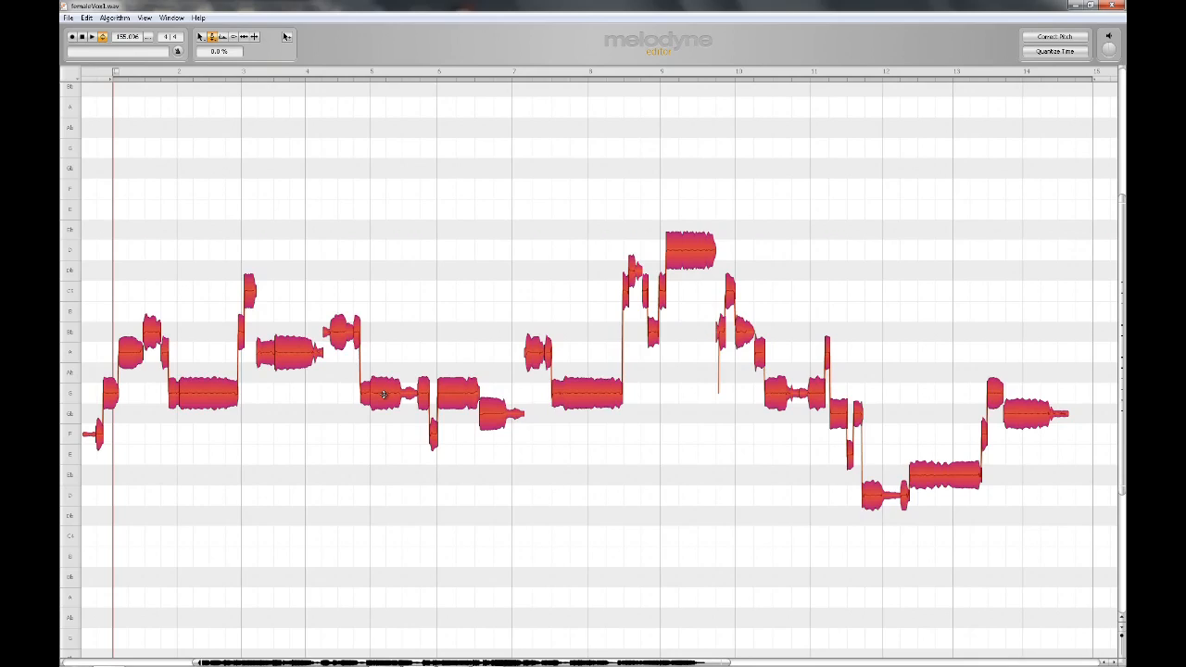
# Flatten the pitch drift of all notes with the Pitch Drift Tool and play back the result.
pyautogui.rightClick(391, 346)
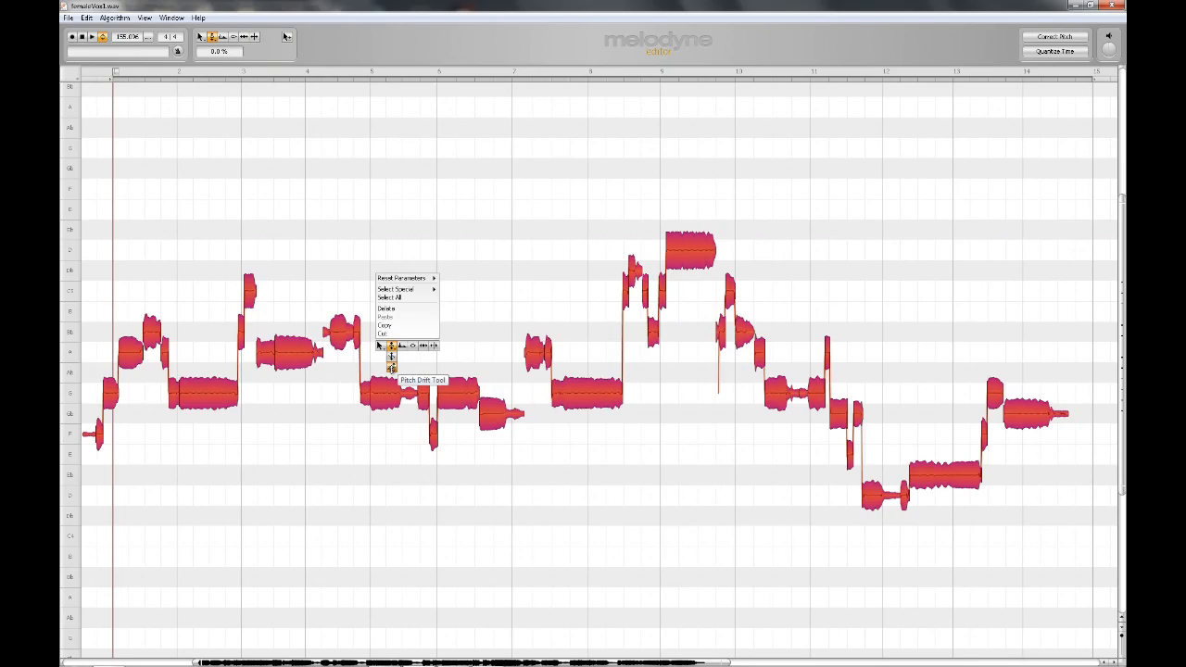
pyautogui.click(393, 347)
pyautogui.doubleClick(387, 394)
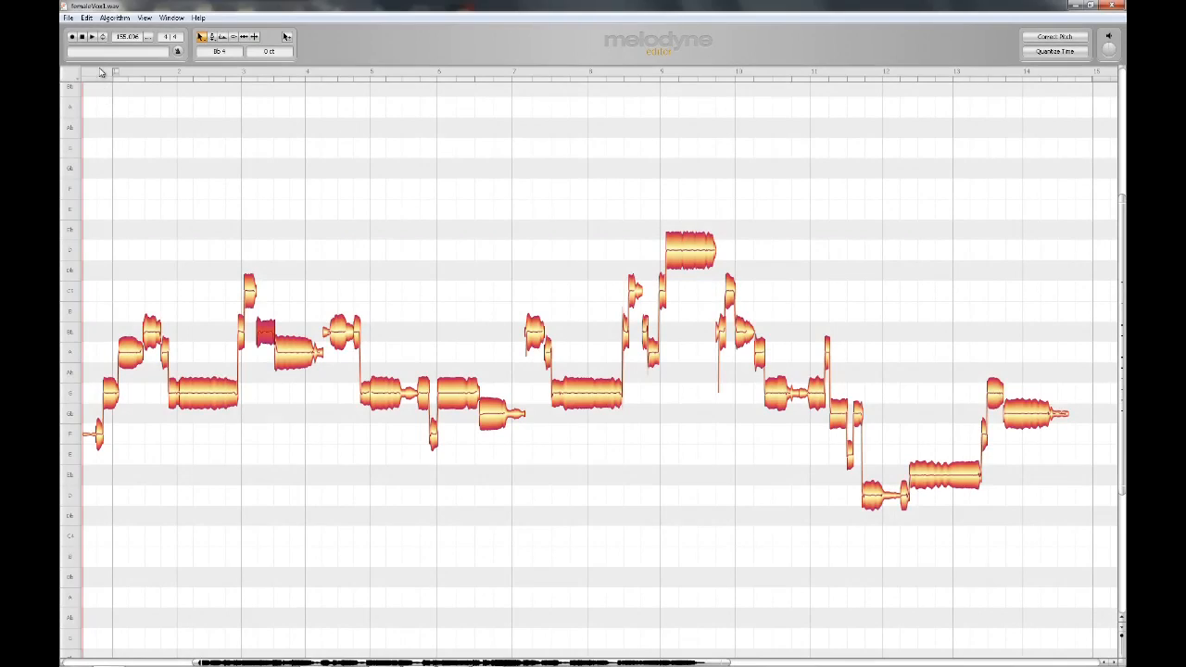
pyautogui.click(93, 37)
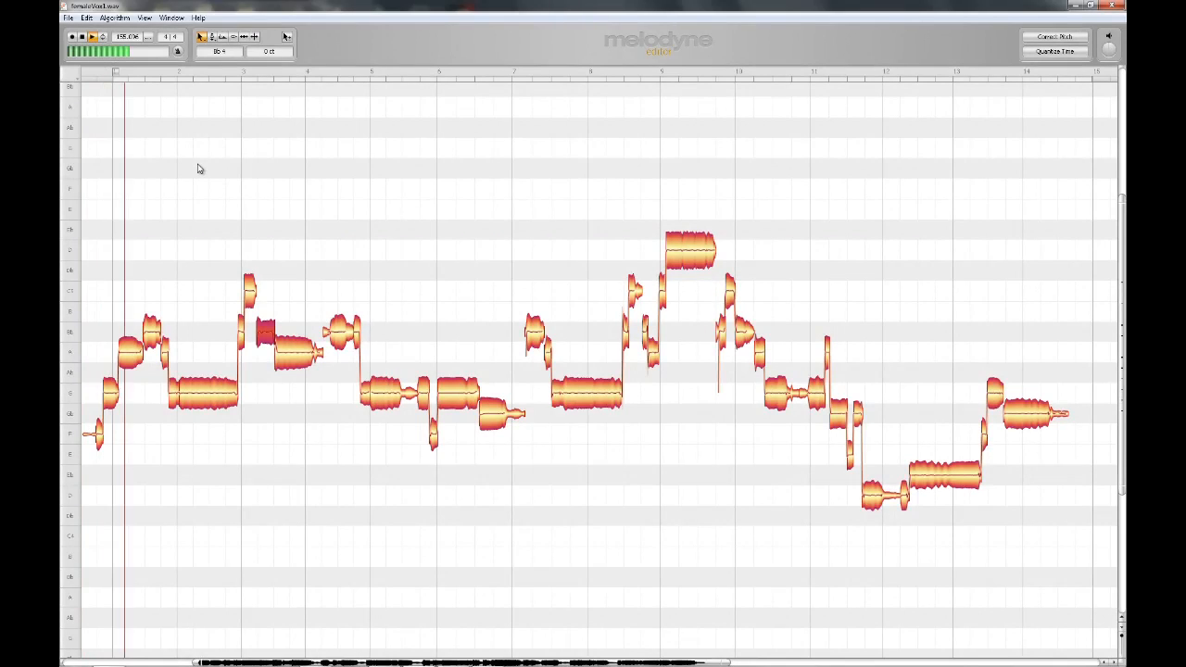